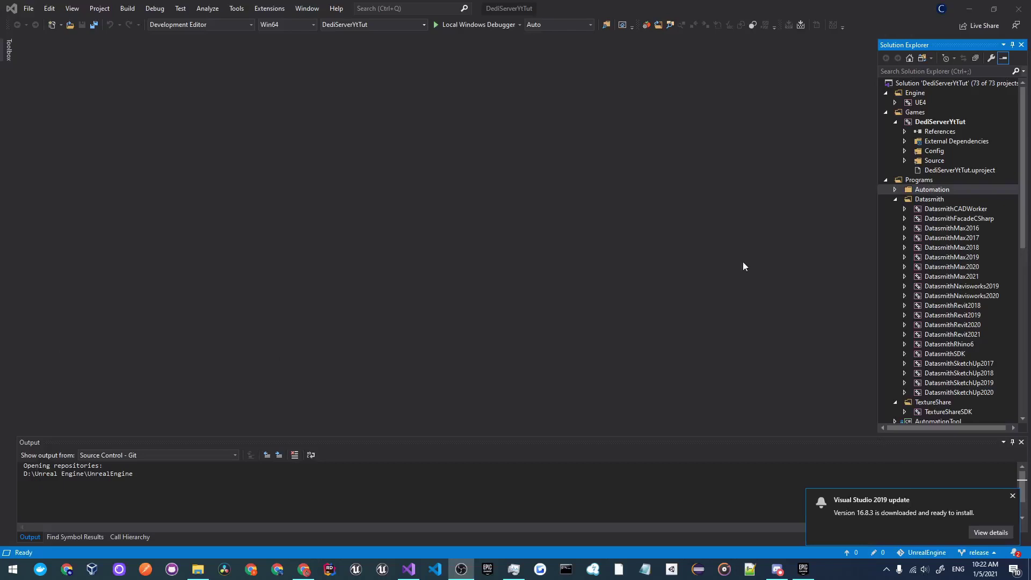
# Build the DediServerYtTut project in Visual Studio until it succeeds, then bring up File Explorer
pyautogui.rightClick(929, 122)
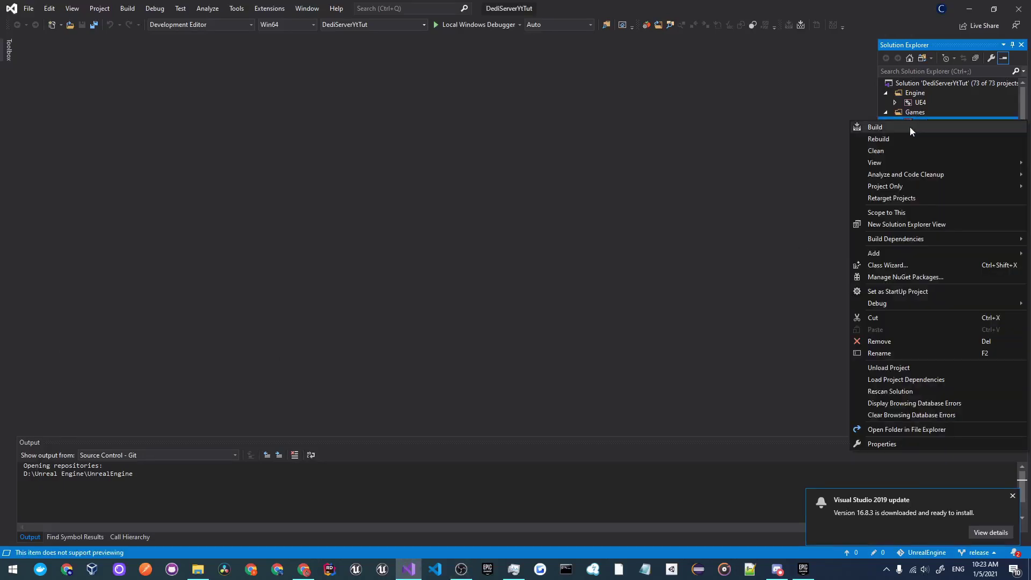
pyautogui.click(910, 127)
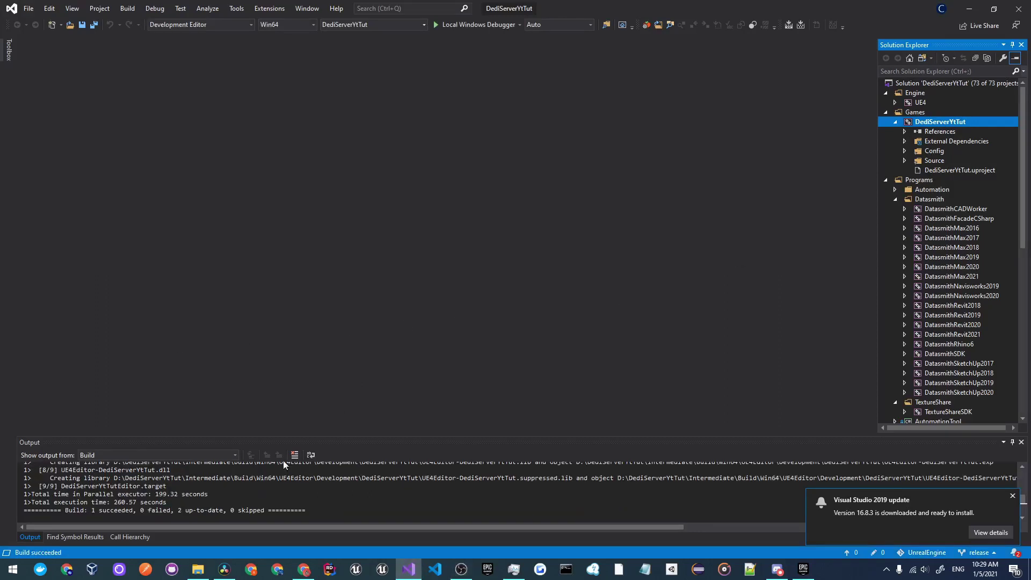
pyautogui.click(199, 569)
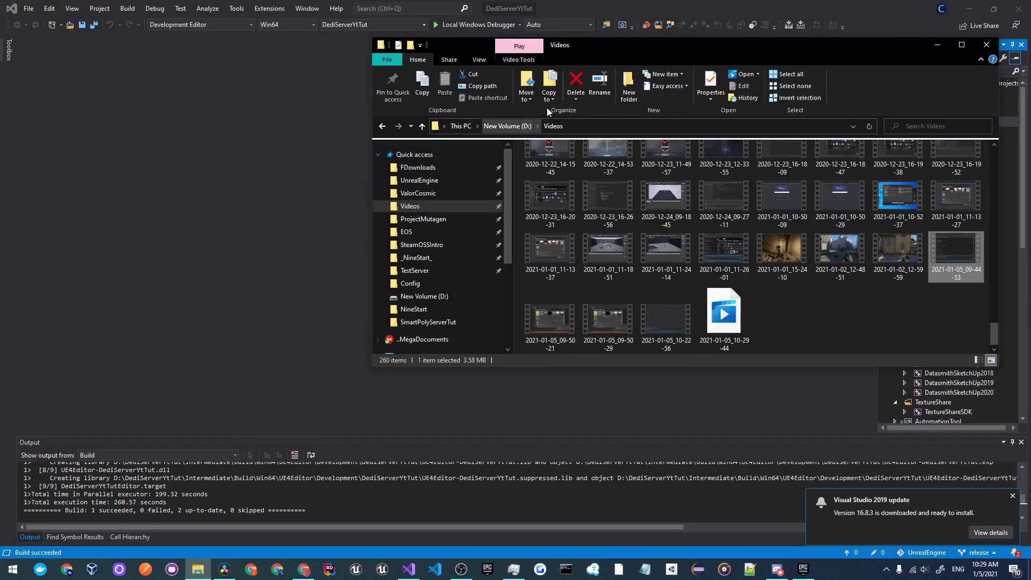
# Open the DediServerYtTut .uproject file from its project folder to launch it in Unreal
pyautogui.moveTo(617, 50); pyautogui.dragTo(0, 161)
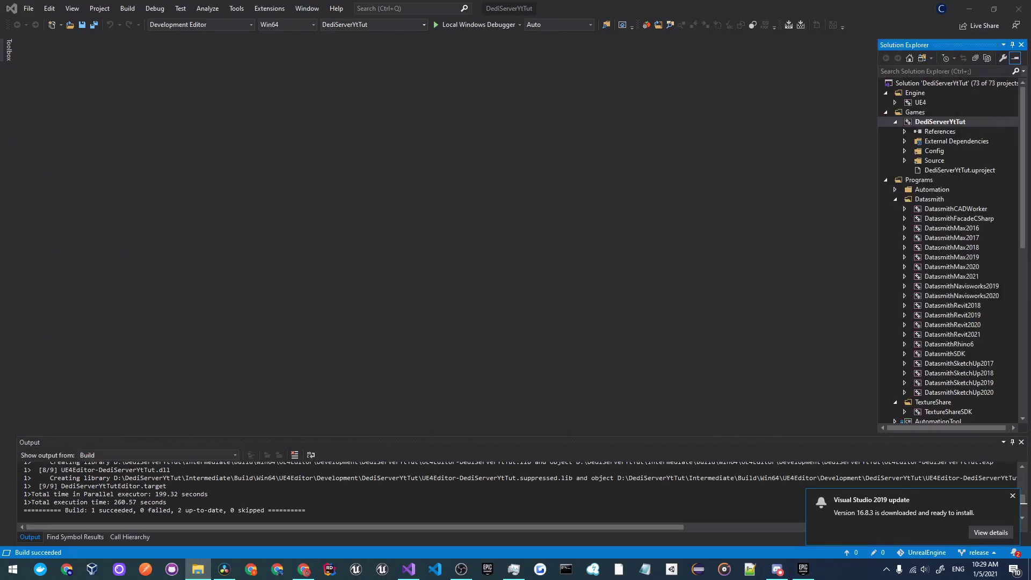
pyautogui.moveTo(0, 107); pyautogui.dragTo(401, 85)
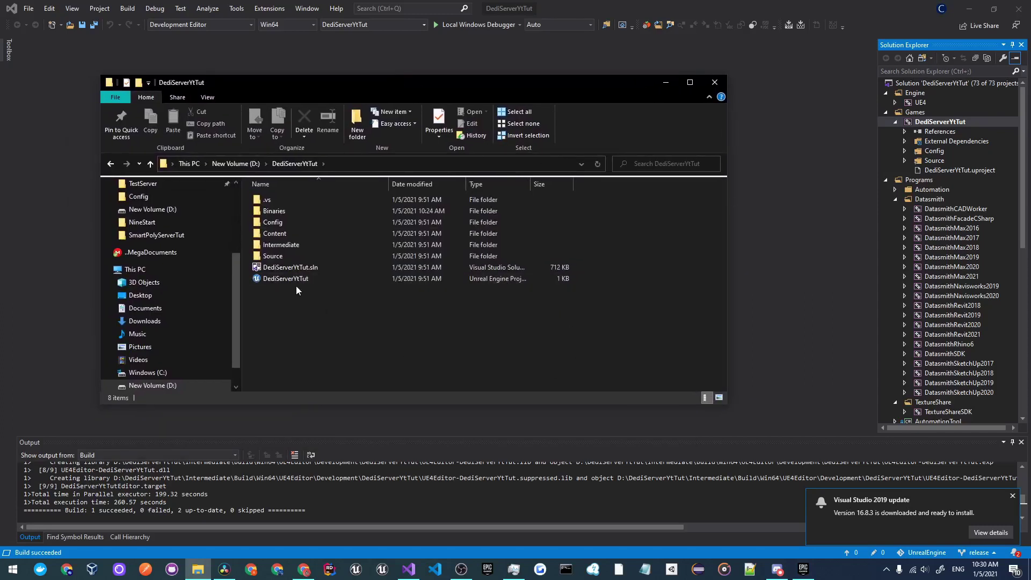
pyautogui.moveTo(294, 282); pyautogui.dragTo(292, 282)
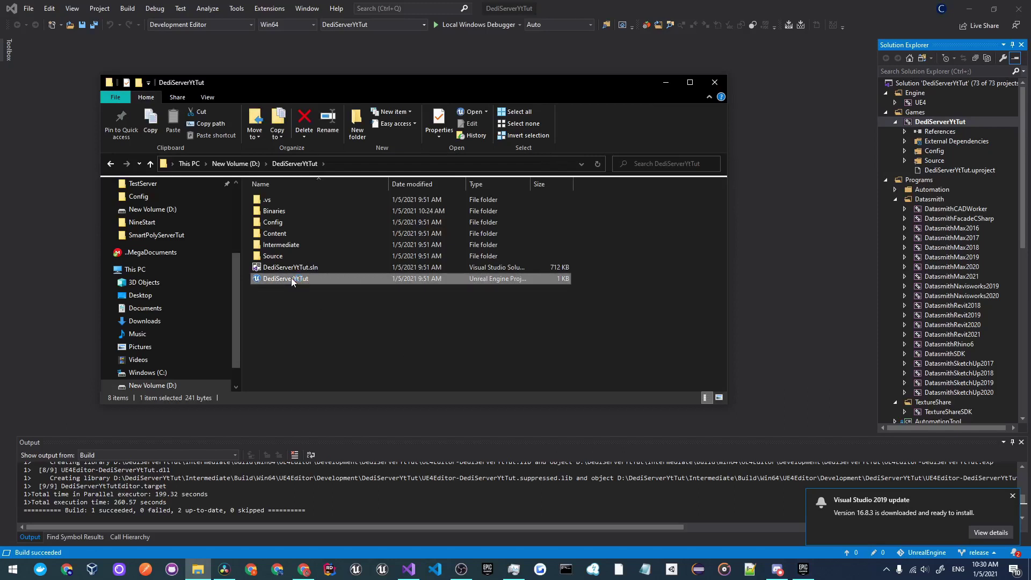
pyautogui.doubleClick(291, 278)
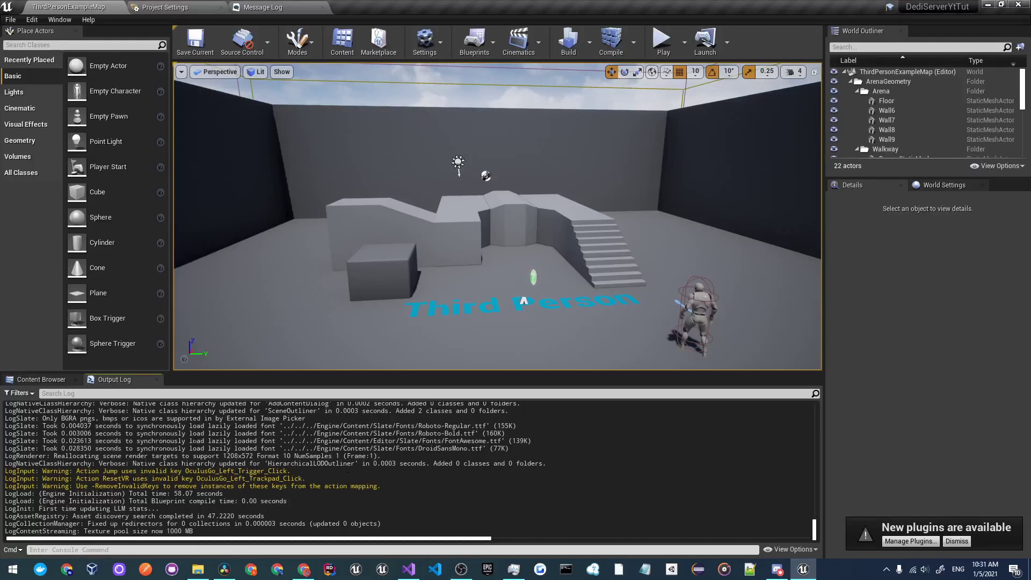
# Create a new Untitled level from the Default template and look around the Player Start
pyautogui.click(42, 380)
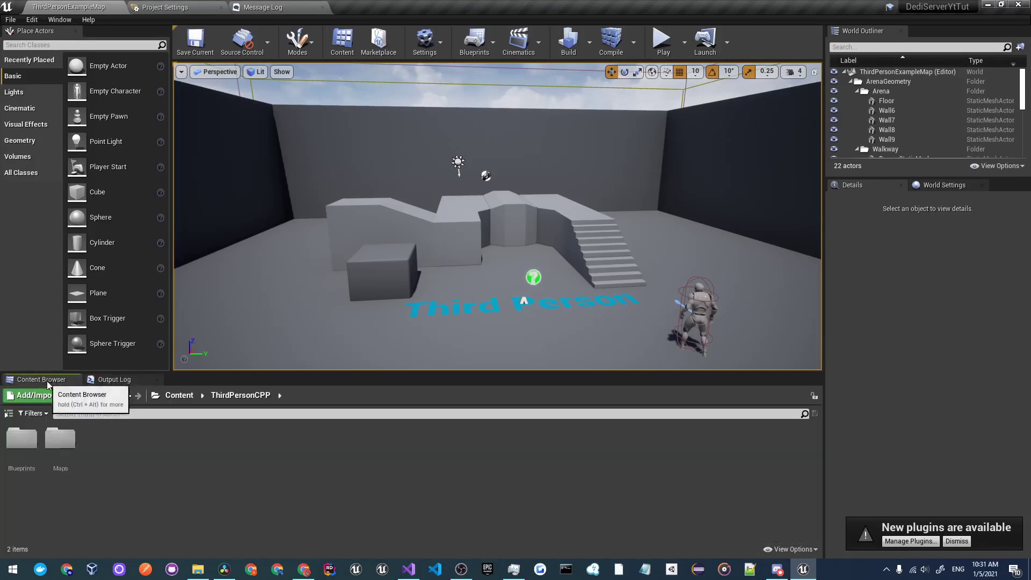
pyautogui.click(11, 20)
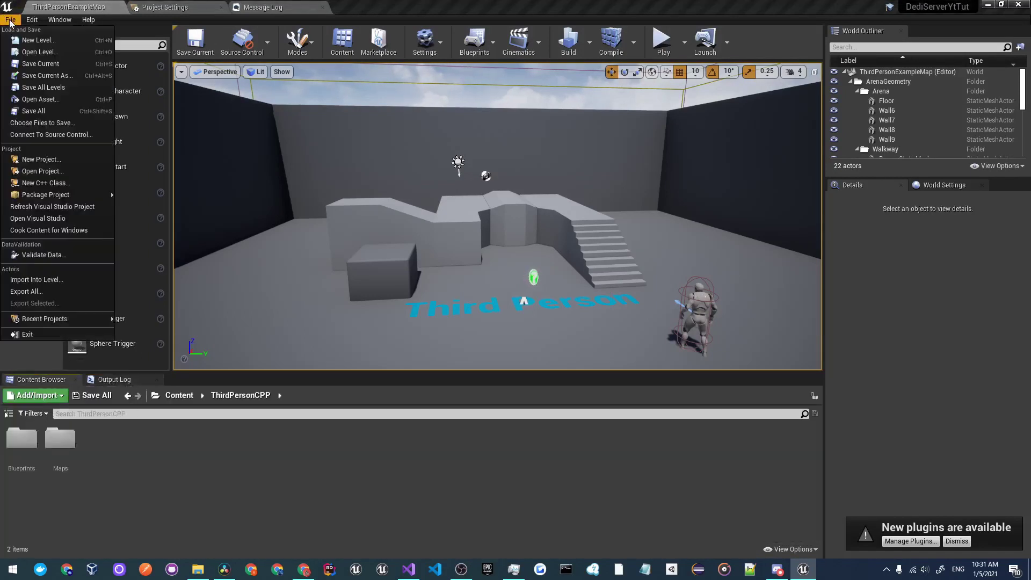
pyautogui.click(38, 41)
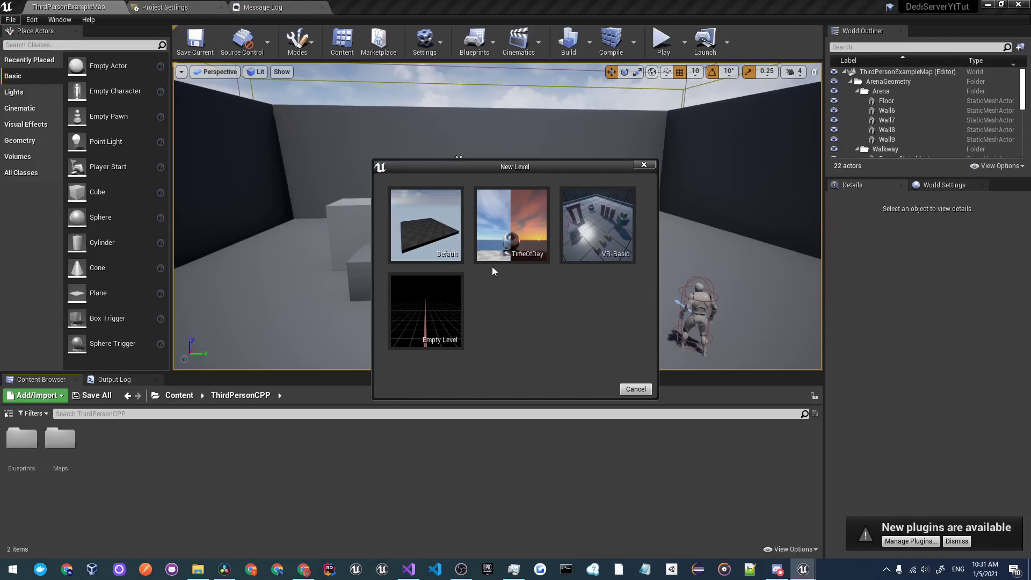
pyautogui.click(426, 225)
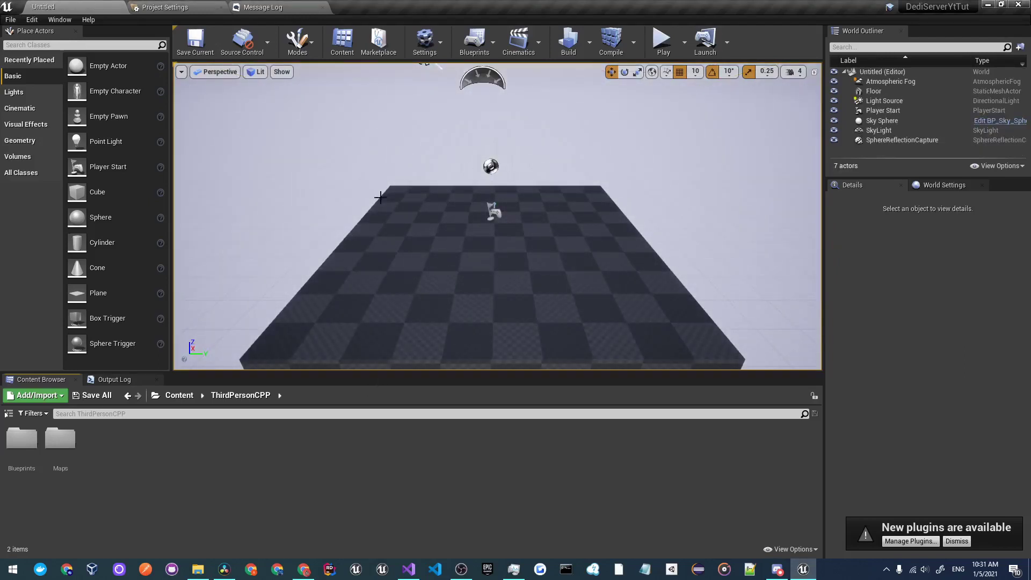
pyautogui.press('w')
pyautogui.moveTo(473, 278); pyautogui.dragTo(607, 290, button='right')
pyautogui.press('a')
pyautogui.press('s')
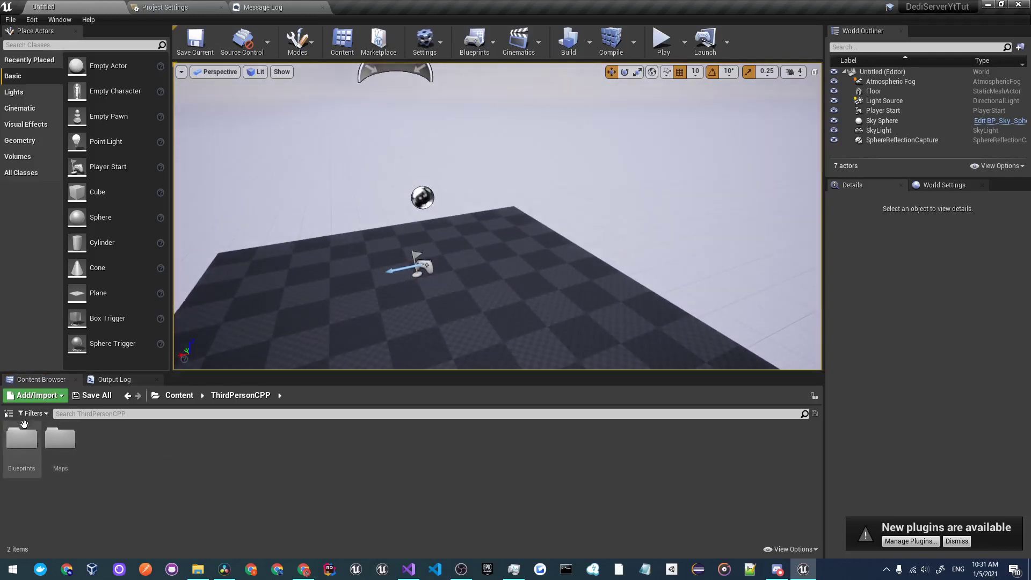
# Show the Sources folder tree and select the top-level Content folder
pyautogui.click(8, 414)
pyautogui.click(9, 415)
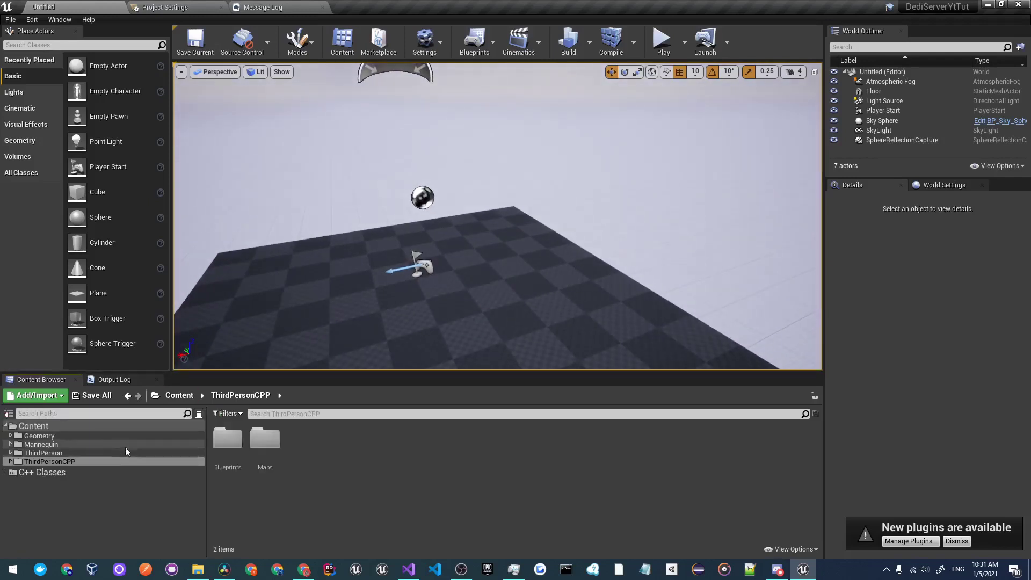
pyautogui.click(105, 426)
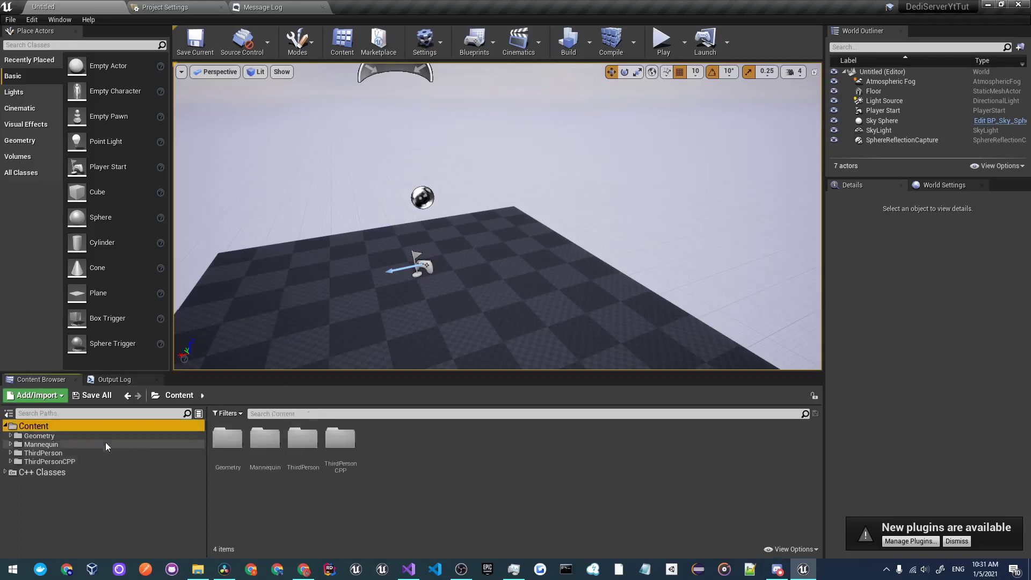
# Create an Actor Blueprint Class in Content named BP_ServerIndicator
pyautogui.rightClick(517, 493)
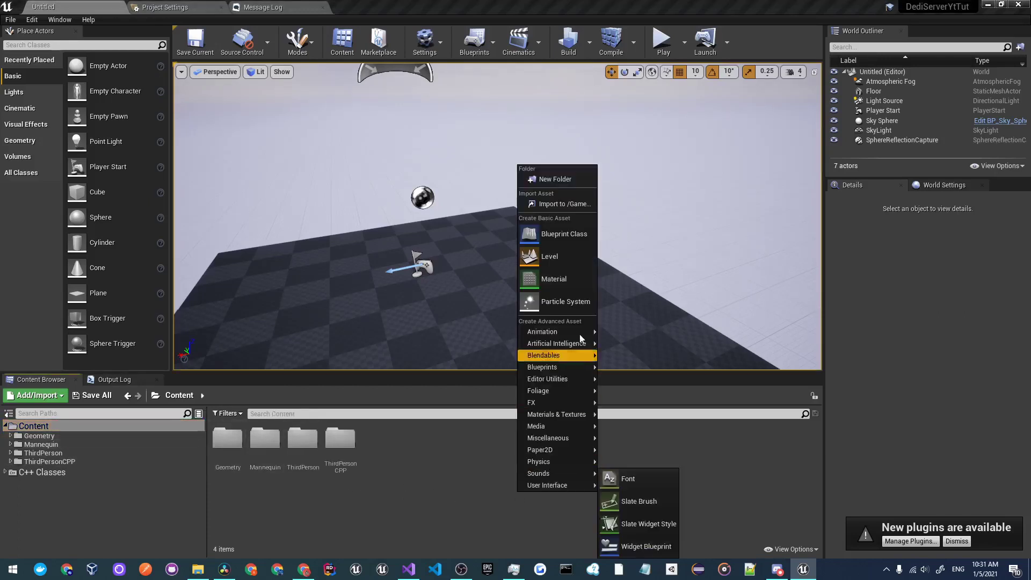
pyautogui.click(562, 241)
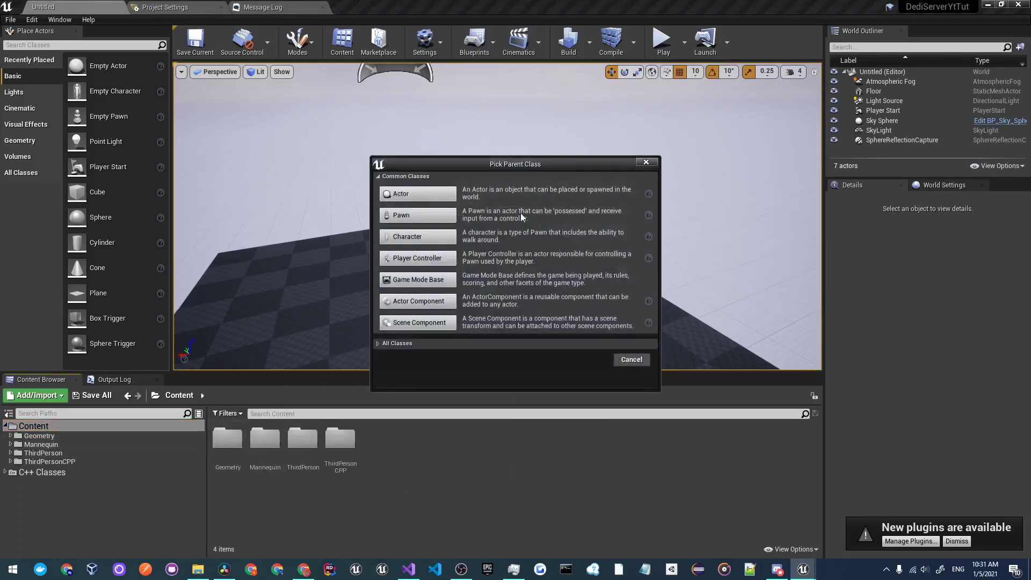
pyautogui.click(418, 193)
pyautogui.write('B')
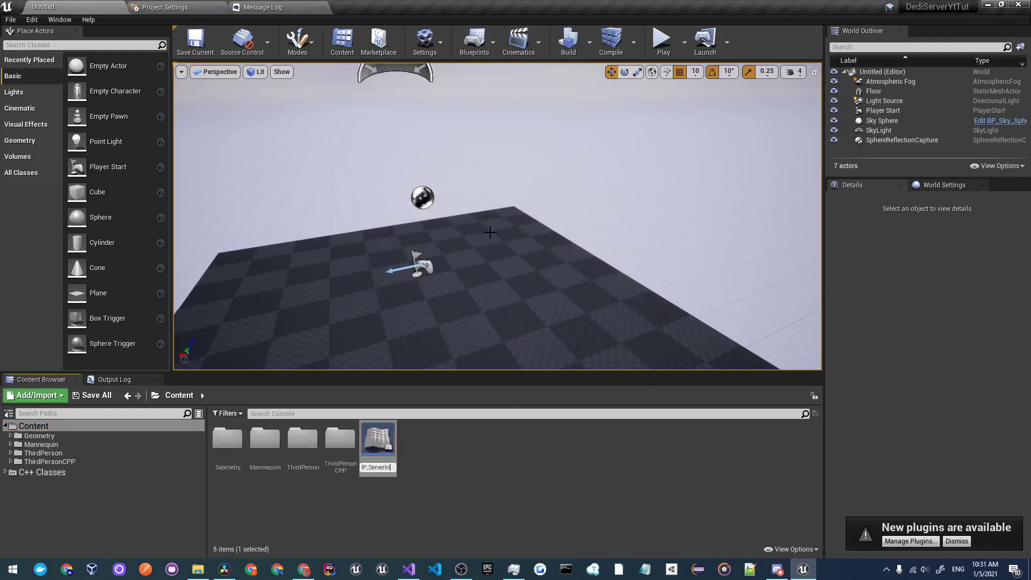
pyautogui.press('Return')
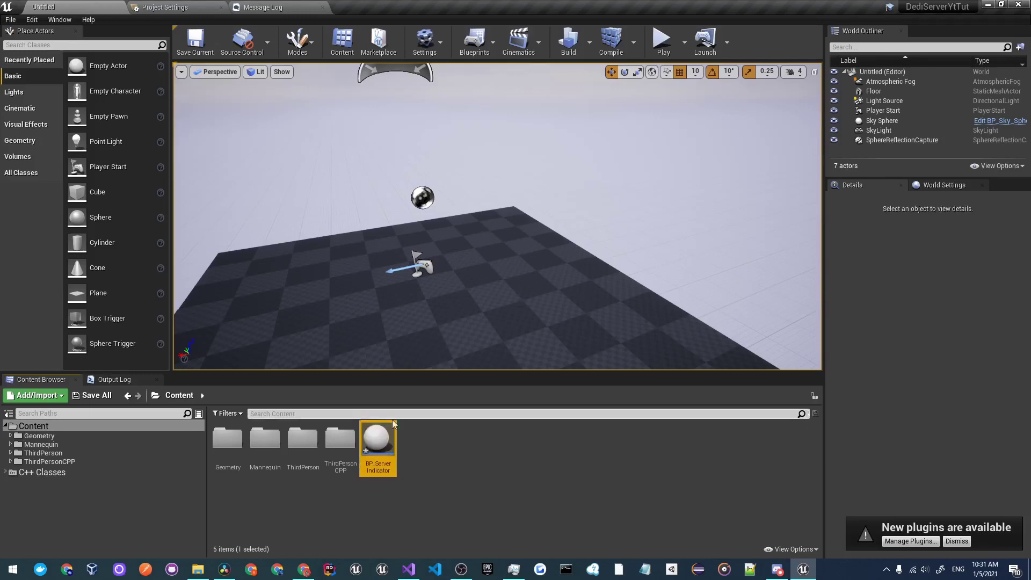
# Open BP_ServerIndicator and dock its blueprint editor beside the level tab
pyautogui.doubleClick(377, 441)
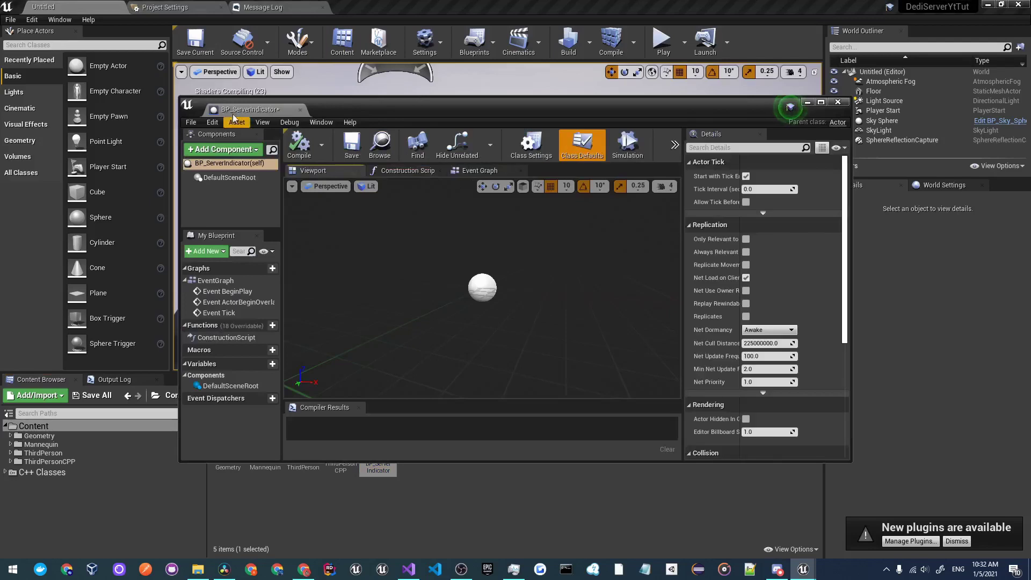
pyautogui.moveTo(227, 107); pyautogui.dragTo(188, 4)
pyautogui.moveTo(456, 258); pyautogui.dragTo(457, 236, button='right')
pyautogui.click(72, 49)
# Add a TextRender component as the root and set its text to 'Server'
pyautogui.write('text')
pyautogui.click(71, 76)
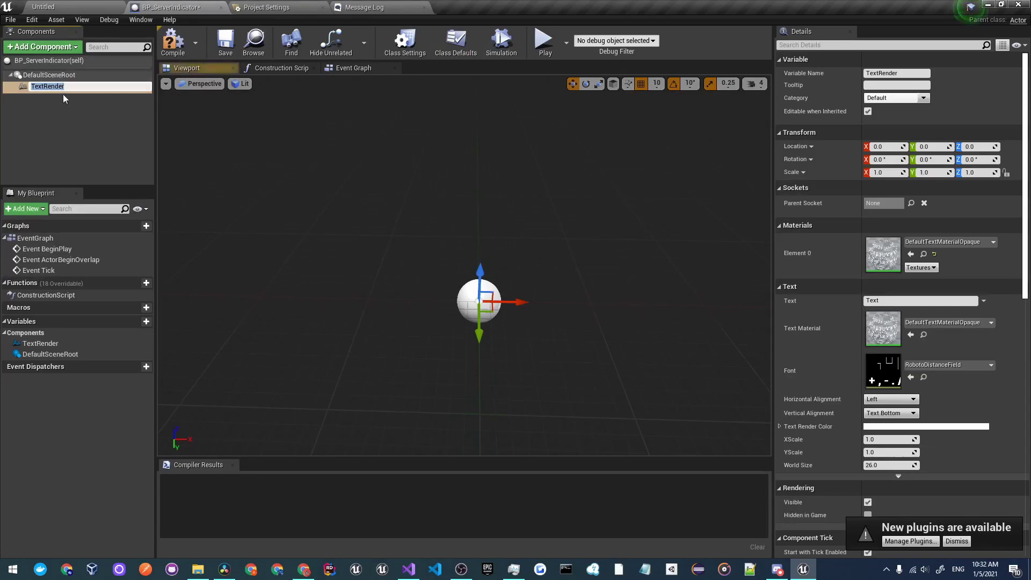
pyautogui.click(63, 95)
pyautogui.moveTo(68, 89); pyautogui.dragTo(63, 75)
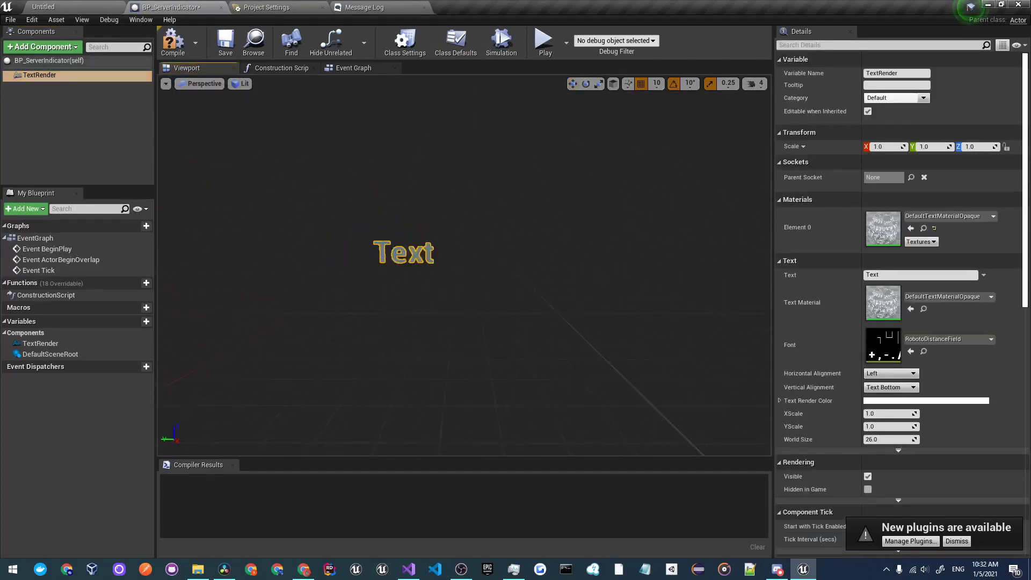
pyautogui.click(897, 276)
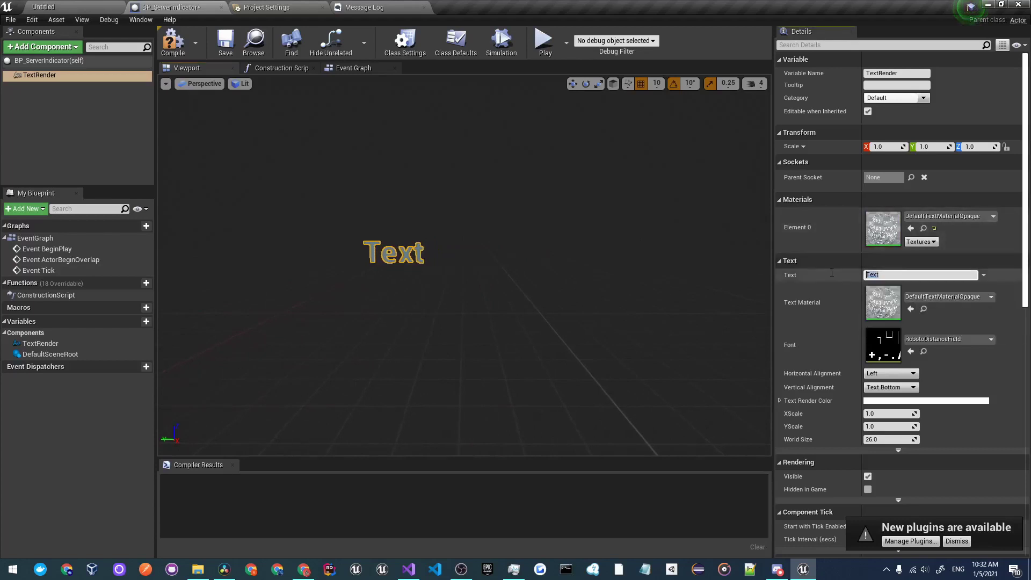
pyautogui.write('Server')
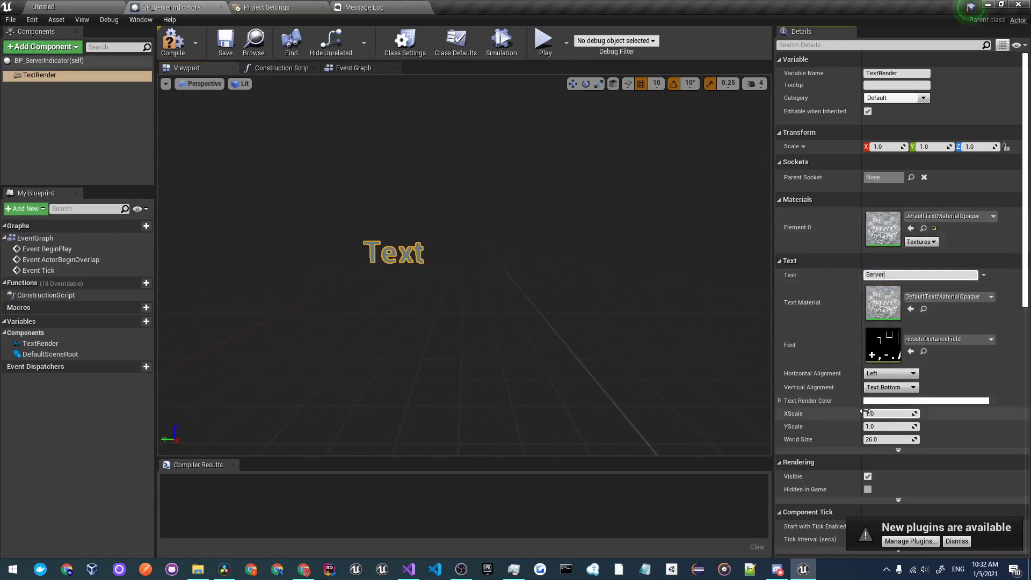
pyautogui.press('Return')
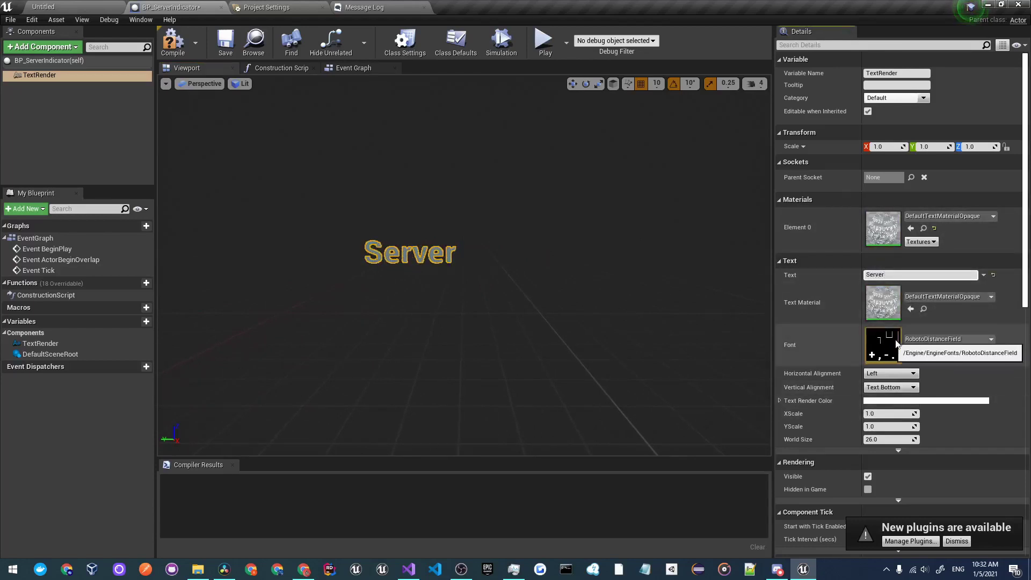
# Set the Text Render Color to bright green (R 0, G 1, B 0.22, hex 00FF39FF)
pyautogui.scroll(-1, 940, 309)
pyautogui.scroll(-1, 942, 311)
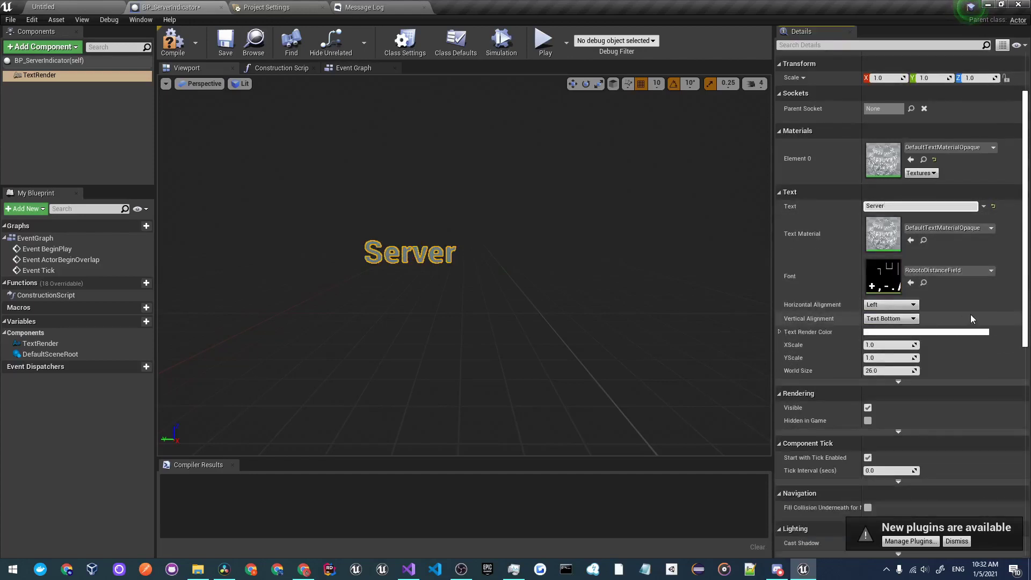
pyautogui.scroll(-1, 972, 315)
pyautogui.click(905, 301)
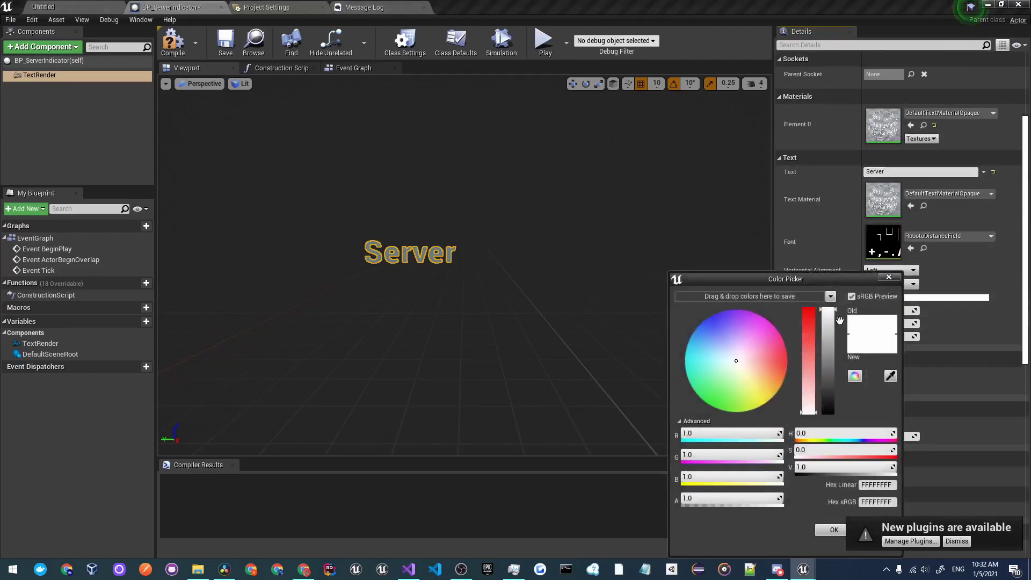
pyautogui.moveTo(710, 385); pyautogui.dragTo(700, 400)
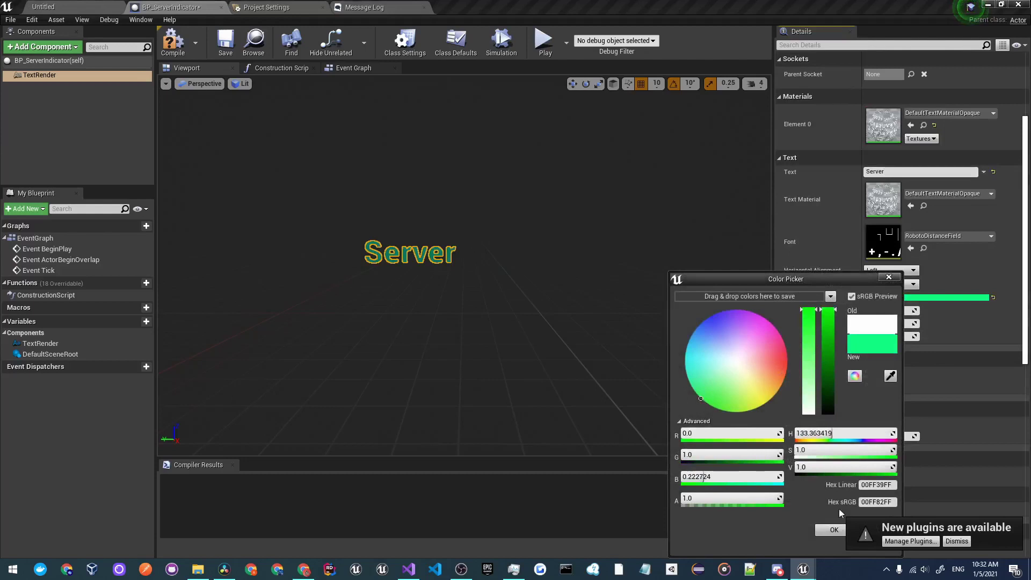
pyautogui.click(827, 534)
pyautogui.moveTo(484, 301); pyautogui.dragTo(453, 275, button='right')
pyautogui.press('w')
pyautogui.press('s')
pyautogui.press('w')
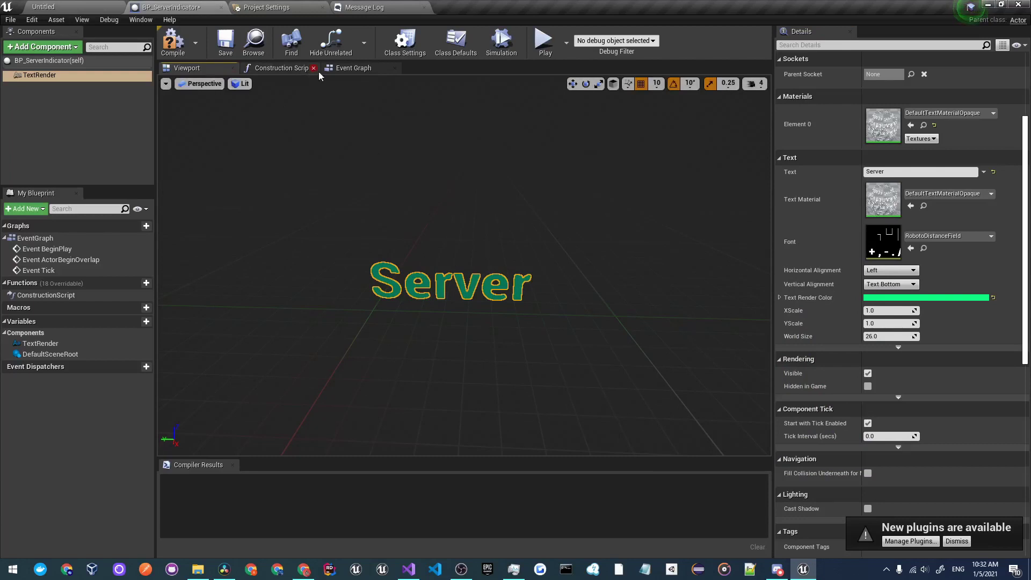
pyautogui.click(24, 63)
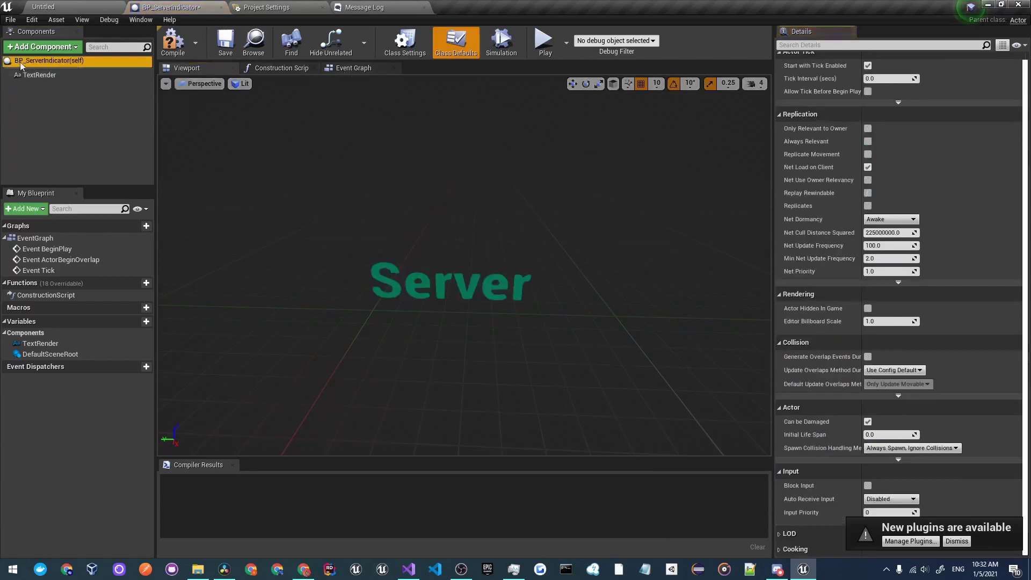
# Tick Replicates in the blueprint's Class Defaults, then compile and save it
pyautogui.click(842, 45)
pyautogui.write('replicate')
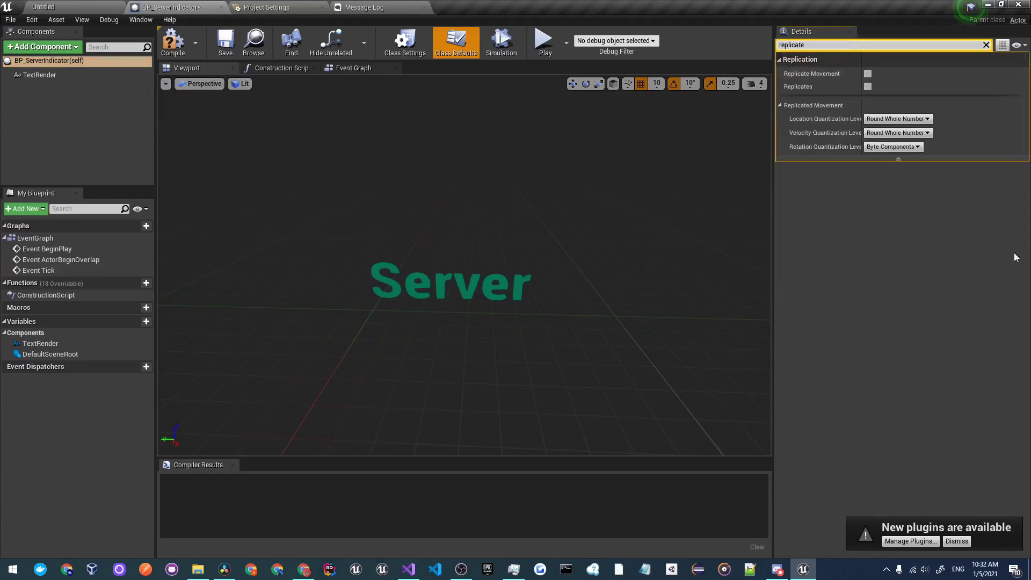
pyautogui.click(868, 87)
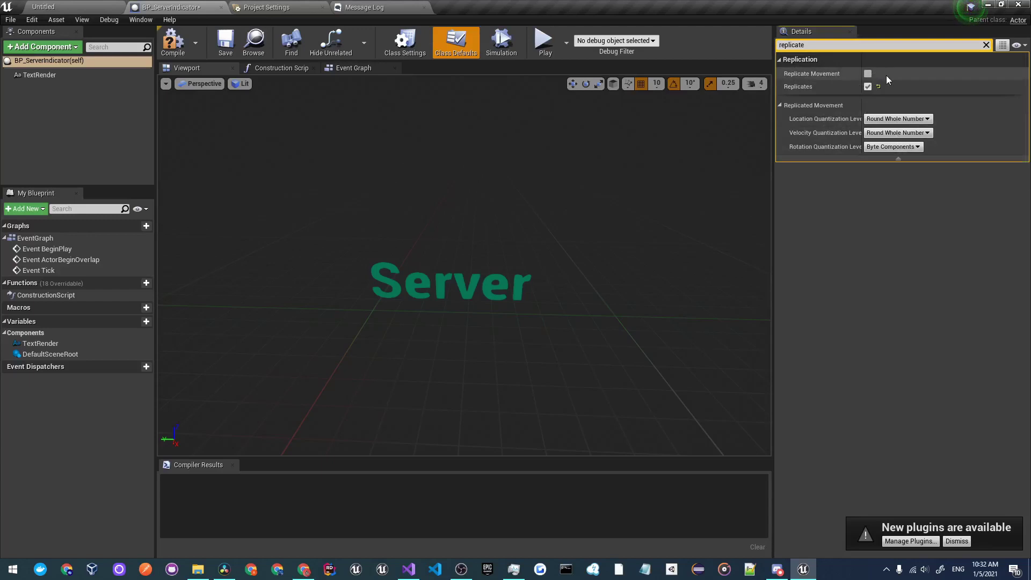
pyautogui.moveTo(340, 104); pyautogui.dragTo(341, 107, button='right')
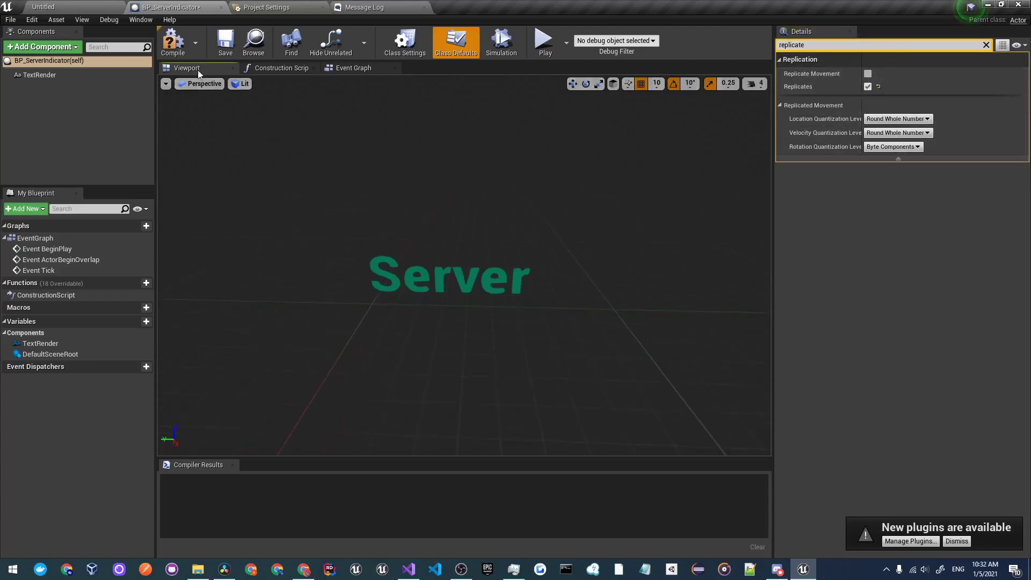
pyautogui.click(180, 49)
pyautogui.hotkey('ctrl', 's')
# Place a BP_ServerIndicator in the level and raise it above the floor
pyautogui.click(88, 7)
pyautogui.moveTo(408, 172); pyautogui.dragTo(429, 172, button='right')
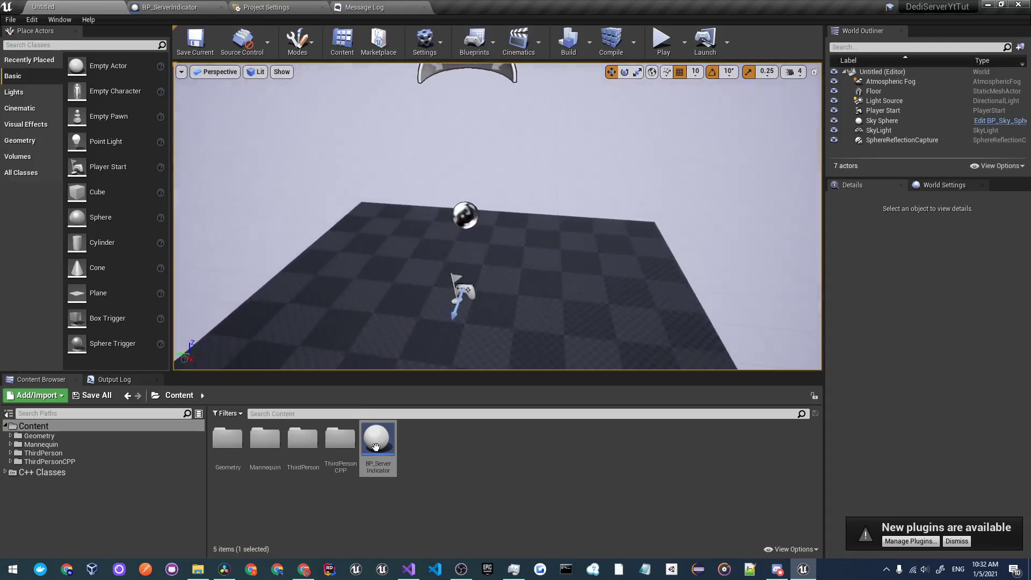
pyautogui.moveTo(376, 443); pyautogui.dragTo(468, 317)
pyautogui.moveTo(460, 265); pyautogui.dragTo(450, 165)
pyautogui.moveTo(491, 245); pyautogui.dragTo(494, 206, button='right')
# Select the blueprint's TextRender component and begin editing its X scale
pyautogui.click(185, 8)
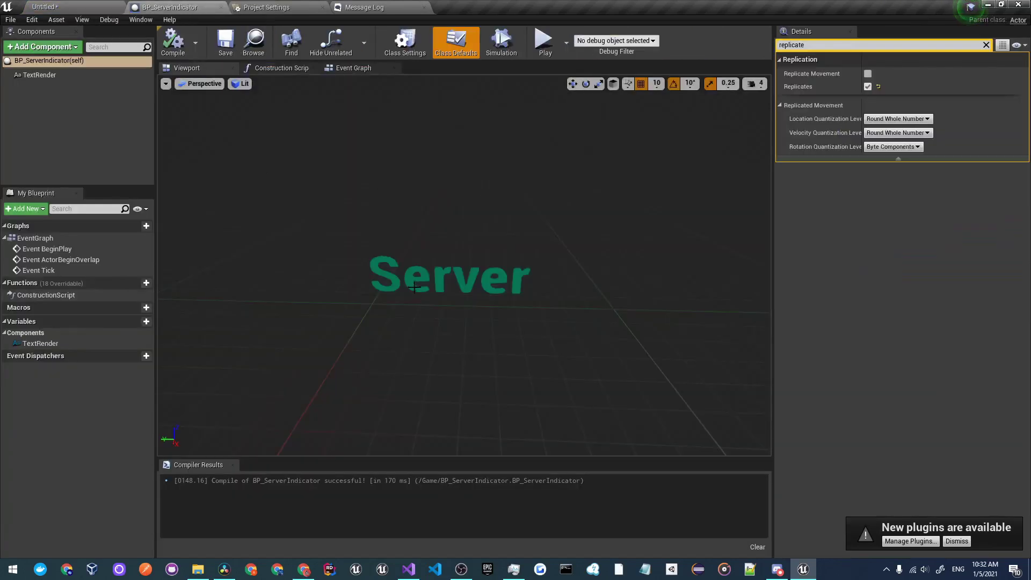
pyautogui.click(39, 75)
pyautogui.click(986, 44)
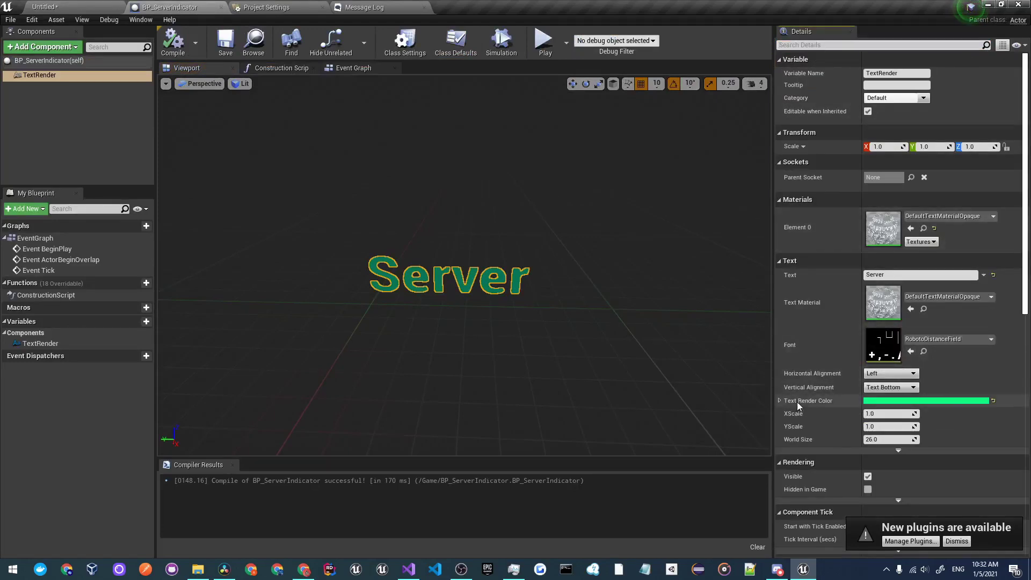
pyautogui.scroll(-1, 859, 408)
pyautogui.click(905, 379)
# Set the Server text's X and Y scale to 3.0 and recompile the blueprint
pyautogui.write('3')
pyautogui.press('Return')
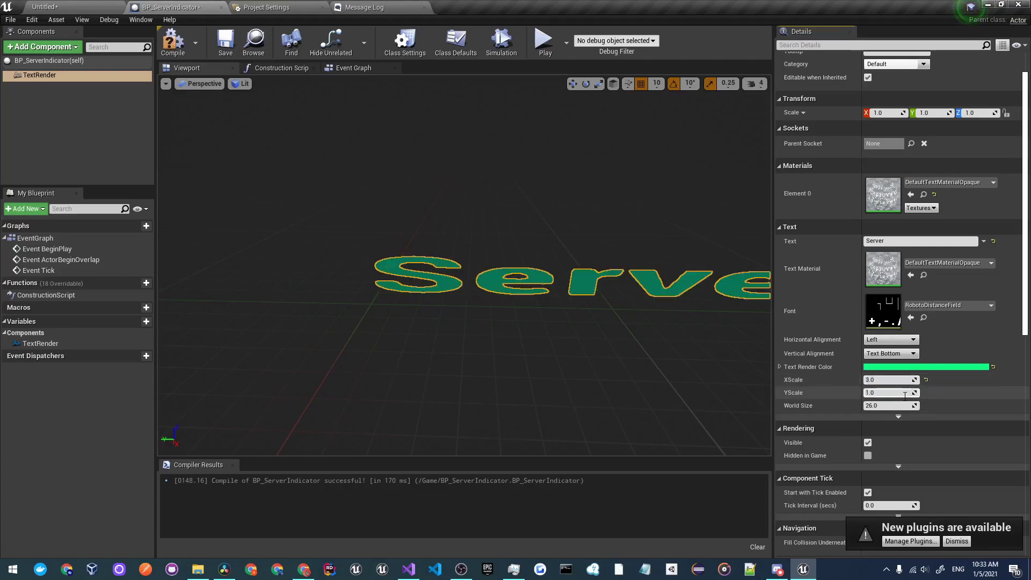
pyautogui.moveTo(483, 236)
pyautogui.mouseDown(button='right')
pyautogui.moveTo(497, 234)
pyautogui.moveTo(483, 237)
pyautogui.mouseUp(button='right')
pyautogui.press('s')
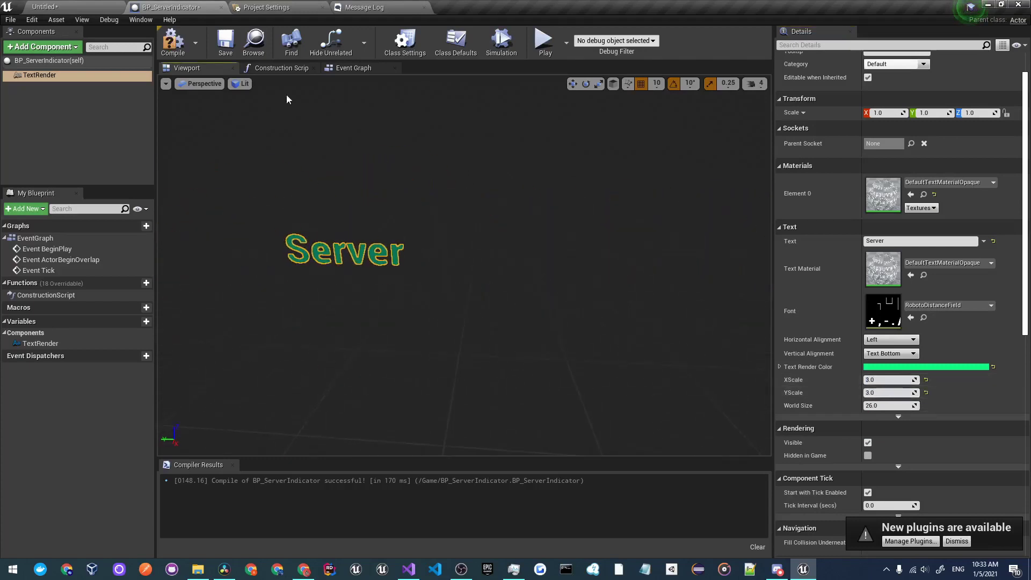
pyautogui.click(175, 45)
# Return to the level and bring up Save Level As with the default name NewMap
pyautogui.click(89, 5)
pyautogui.click(145, 6)
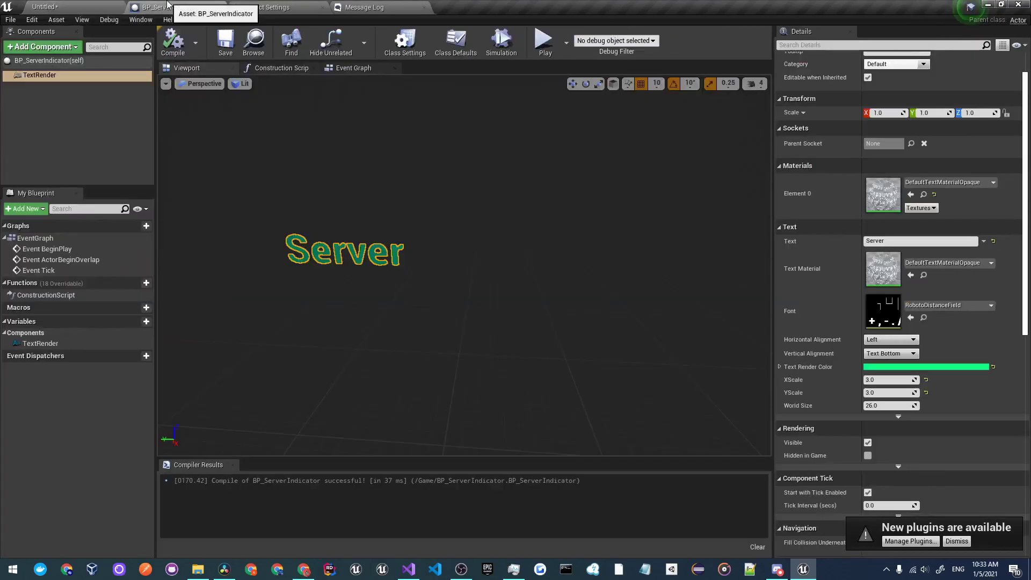
pyautogui.hotkey('ctrl', 'shift', 's')
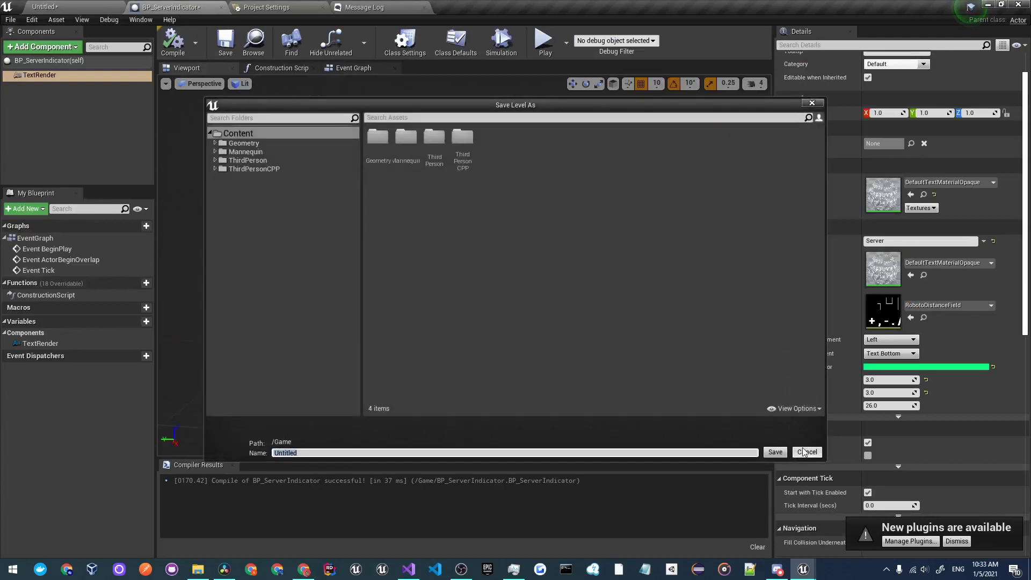
pyautogui.click(804, 453)
pyautogui.click(45, 6)
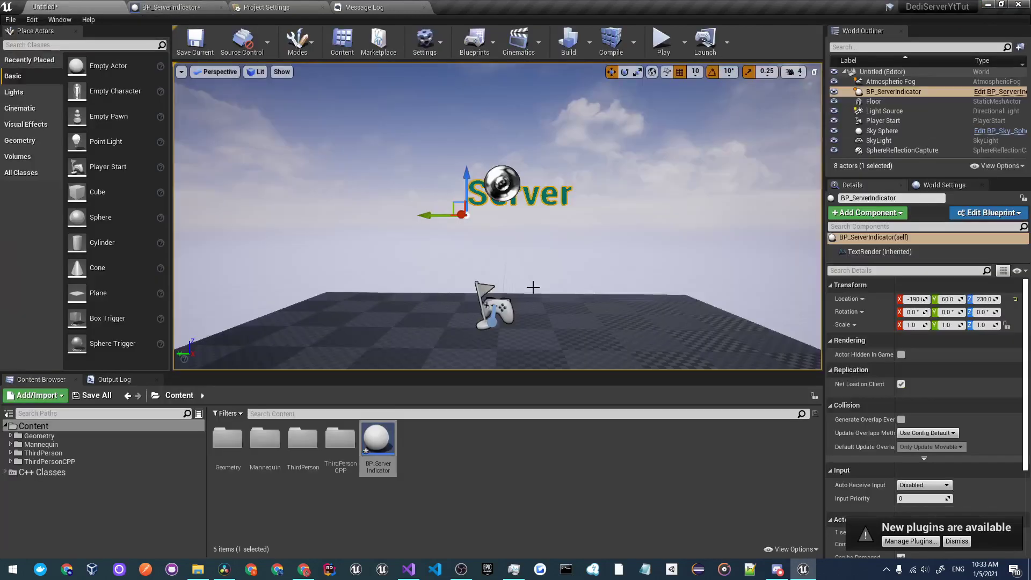
pyautogui.moveTo(446, 241); pyautogui.dragTo(473, 268, button='right')
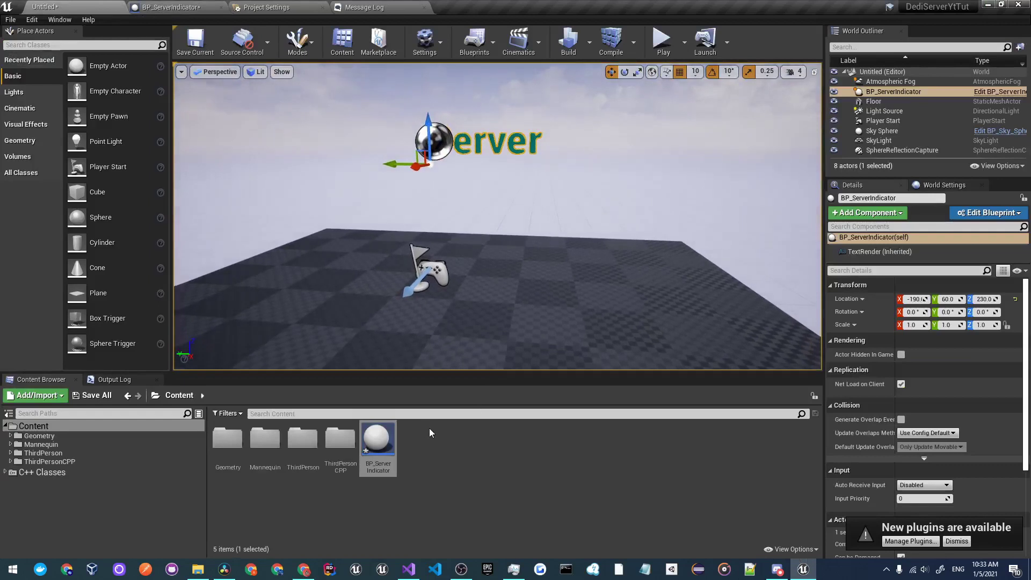
pyautogui.hotkey('ctrl', 's')
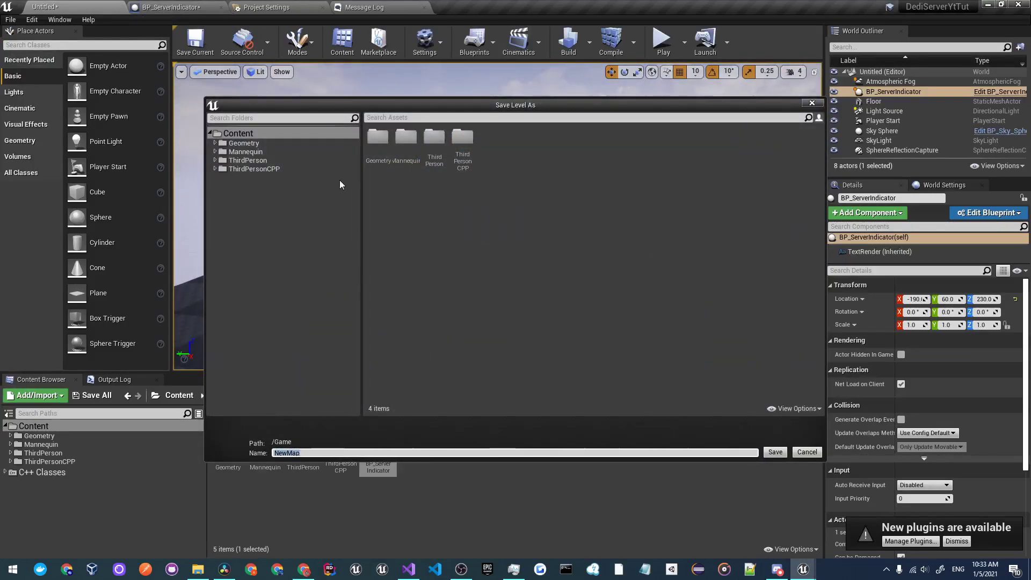
# Create a new folder named Maps in Content and open it
pyautogui.rightClick(458, 215)
pyautogui.click(504, 226)
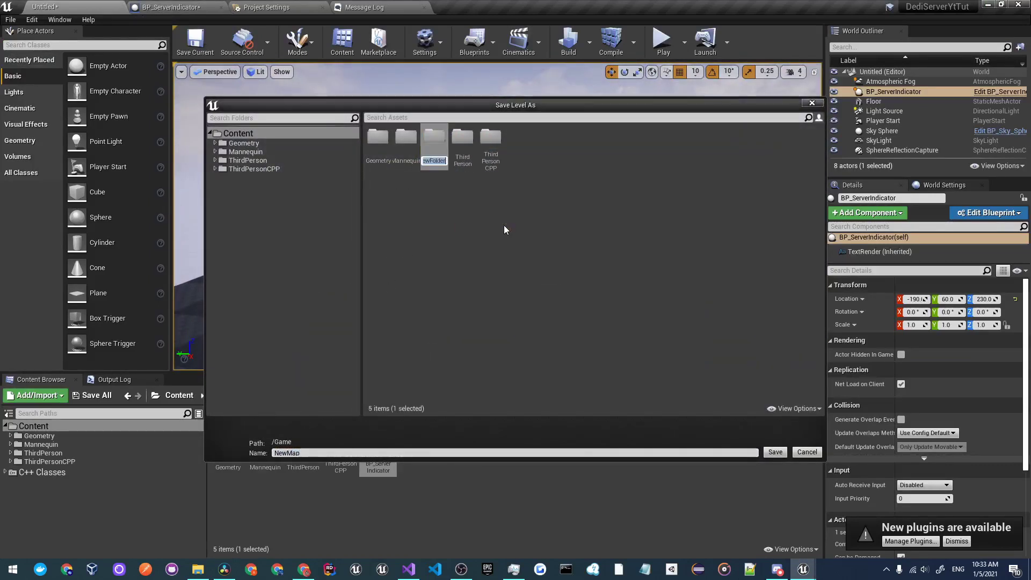
pyautogui.write('Maps')
pyautogui.press('Return')
pyautogui.doubleClick(433, 144)
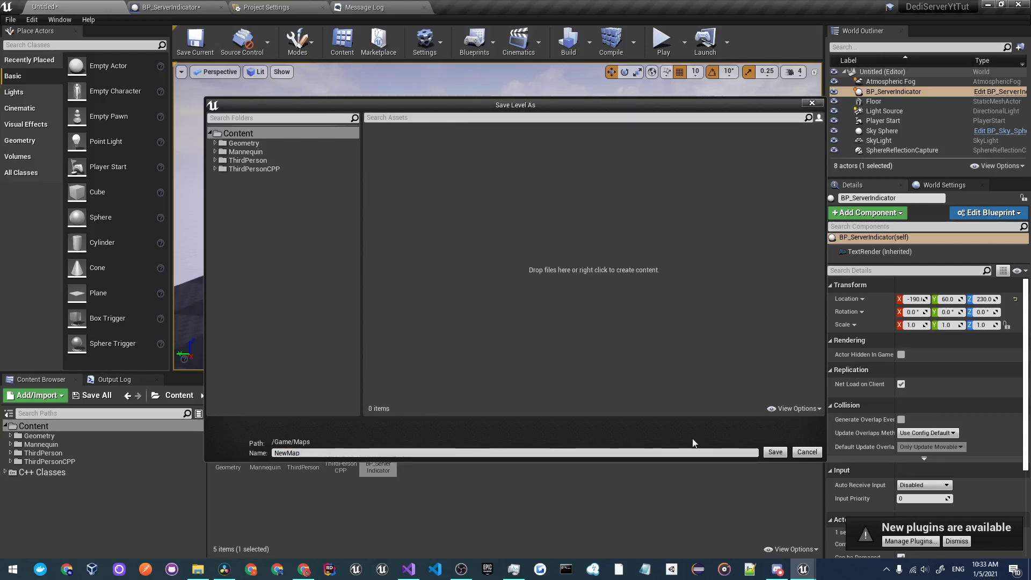
# Save the level as pServerMap in /Game/Maps
pyautogui.click(342, 451)
pyautogui.write('Server')
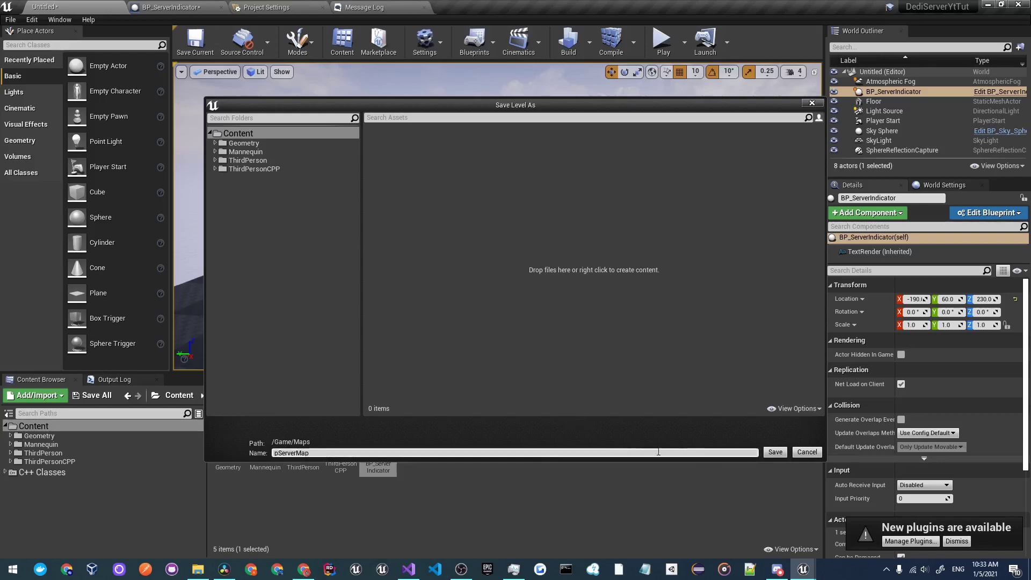
pyautogui.click(775, 453)
pyautogui.press('w')
pyautogui.moveTo(555, 319); pyautogui.dragTo(381, 336, button='right')
# Lower the Server indicator to Z 60 and move it to X -280, Y 130
pyautogui.press('d')
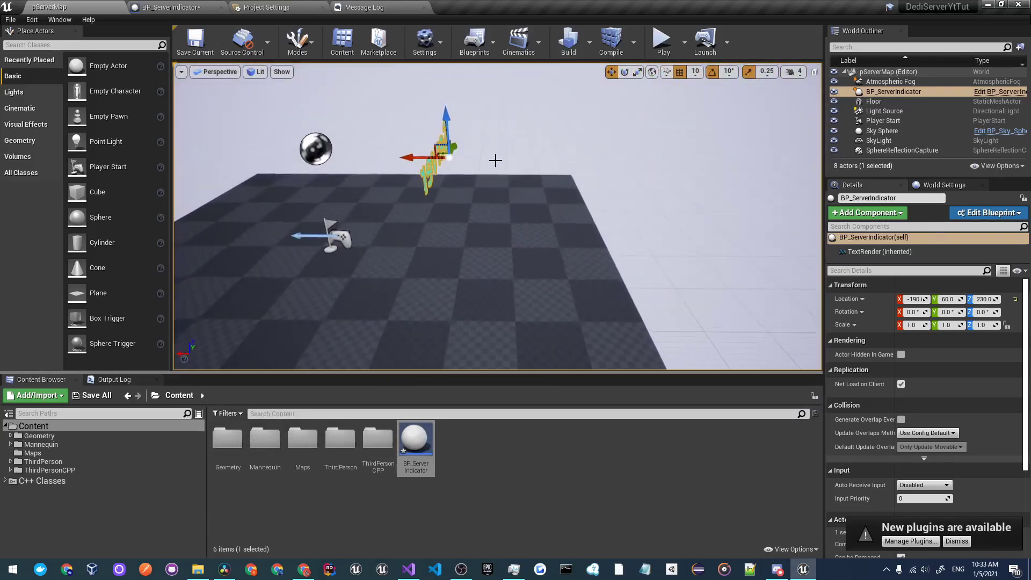
pyautogui.moveTo(450, 121); pyautogui.dragTo(456, 210)
pyautogui.press('a')
pyautogui.moveTo(457, 210); pyautogui.dragTo(575, 210, button='right')
pyautogui.press('s')
pyautogui.moveTo(432, 234)
pyautogui.mouseDown()
pyautogui.moveTo(415, 243)
pyautogui.moveTo(423, 220)
pyautogui.mouseUp()
pyautogui.press('s')
pyautogui.moveTo(510, 235); pyautogui.dragTo(511, 249, button='right')
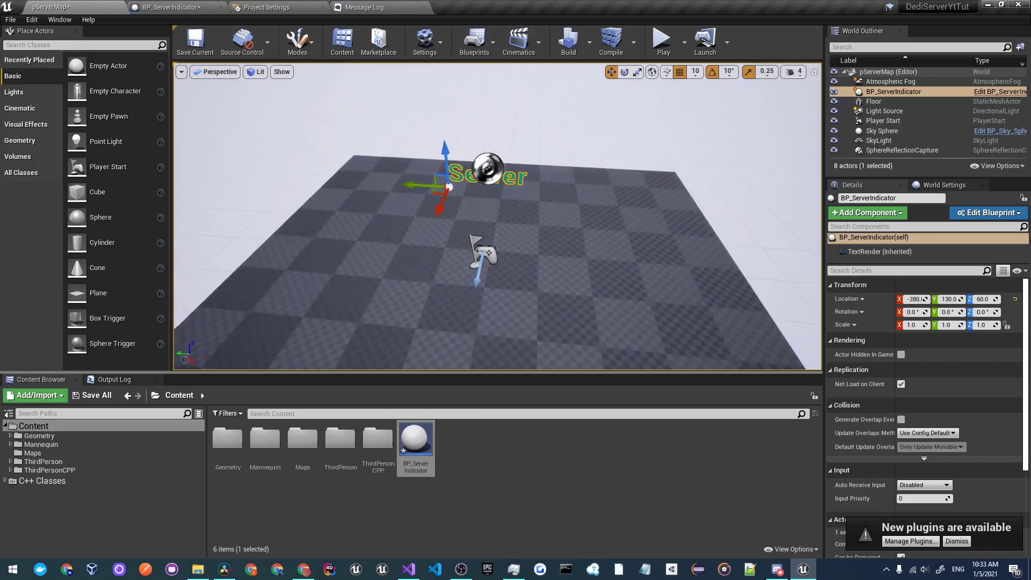
# Rotate the Player Start 180 degrees
pyautogui.click(480, 247)
pyautogui.press('e')
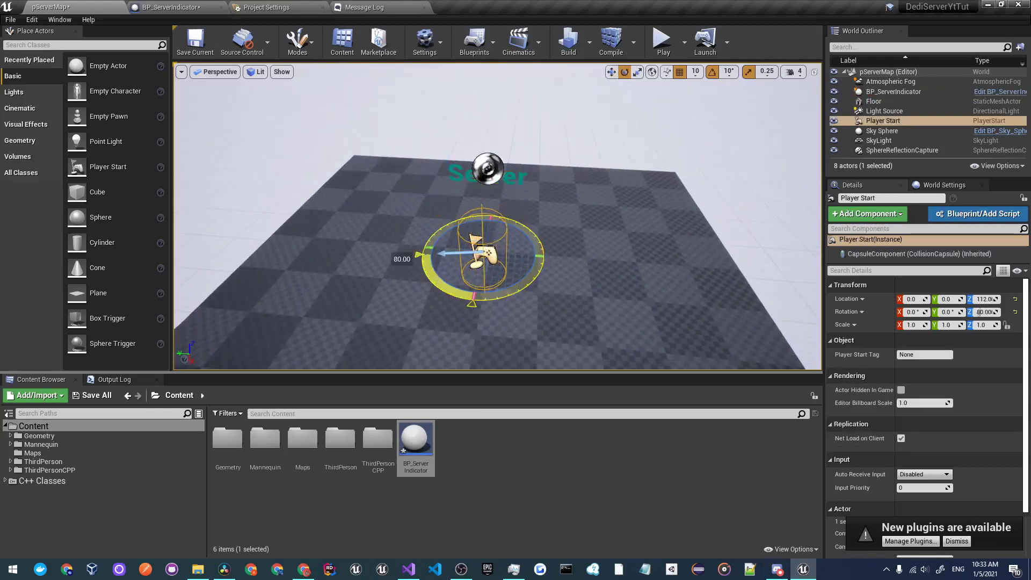
pyautogui.moveTo(399, 226); pyautogui.dragTo(537, 206, button='right')
pyautogui.press('w')
pyautogui.press('s')
pyautogui.press('w')
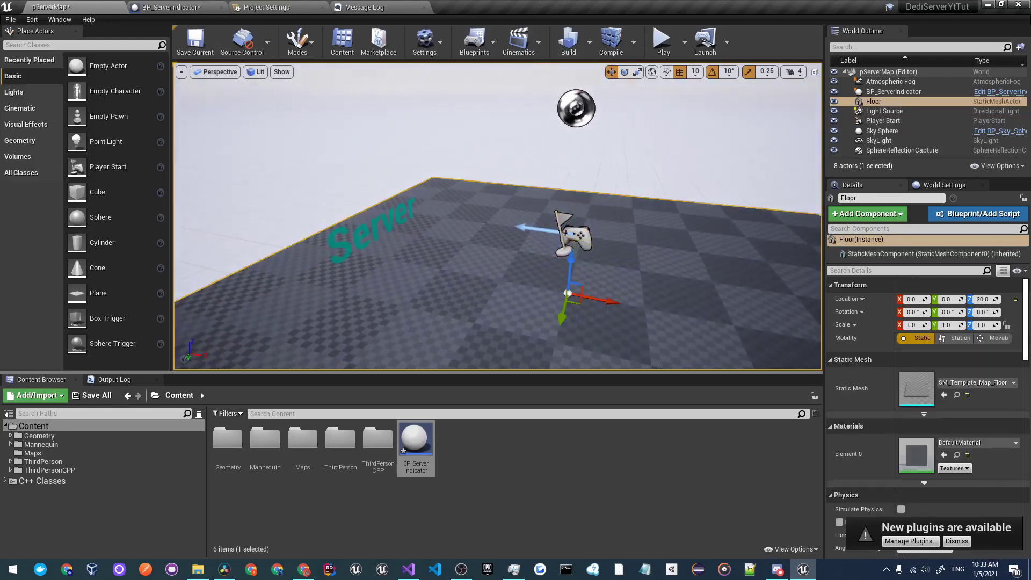
# Shift the Server indicator to X -410, save the level, and bring up Project Settings
pyautogui.click(380, 226)
pyautogui.moveTo(367, 288); pyautogui.dragTo(290, 270)
pyautogui.press('d')
pyautogui.moveTo(291, 269); pyautogui.dragTo(183, 255, button='right')
pyautogui.press('s')
pyautogui.moveTo(525, 235); pyautogui.dragTo(494, 242, button='right')
pyautogui.hotkey('ctrl', 's')
pyautogui.press('d')
pyautogui.press('w')
pyautogui.moveTo(580, 293); pyautogui.dragTo(720, 341, button='right')
pyautogui.press('a')
pyautogui.press('s')
pyautogui.moveTo(527, 309); pyautogui.dragTo(525, 303, button='right')
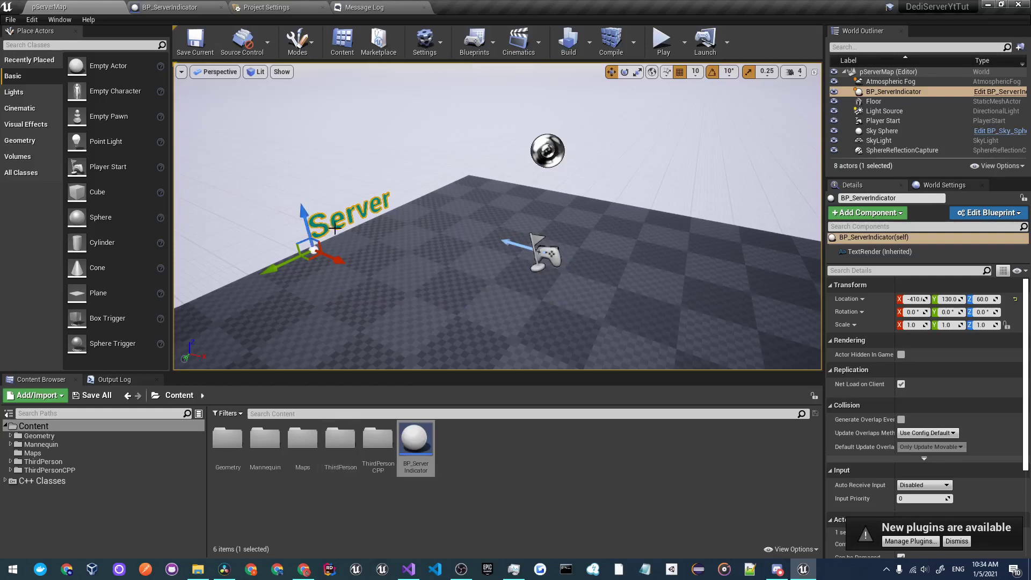
pyautogui.moveTo(222, 7); pyautogui.dragTo(161, 6)
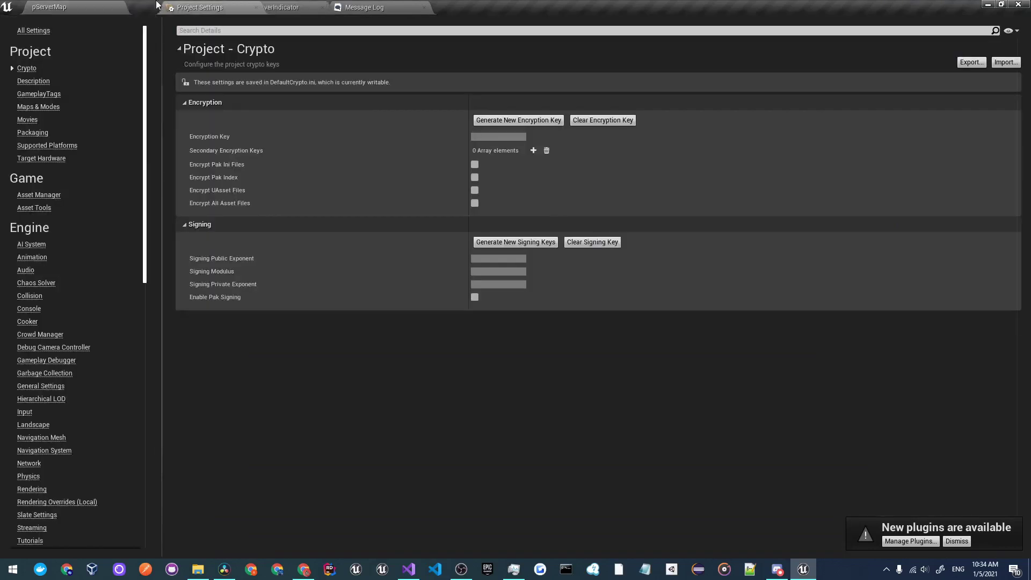
# Open Maps & Modes and expand the advanced Default Maps options to reveal Server Default Map
pyautogui.click(39, 106)
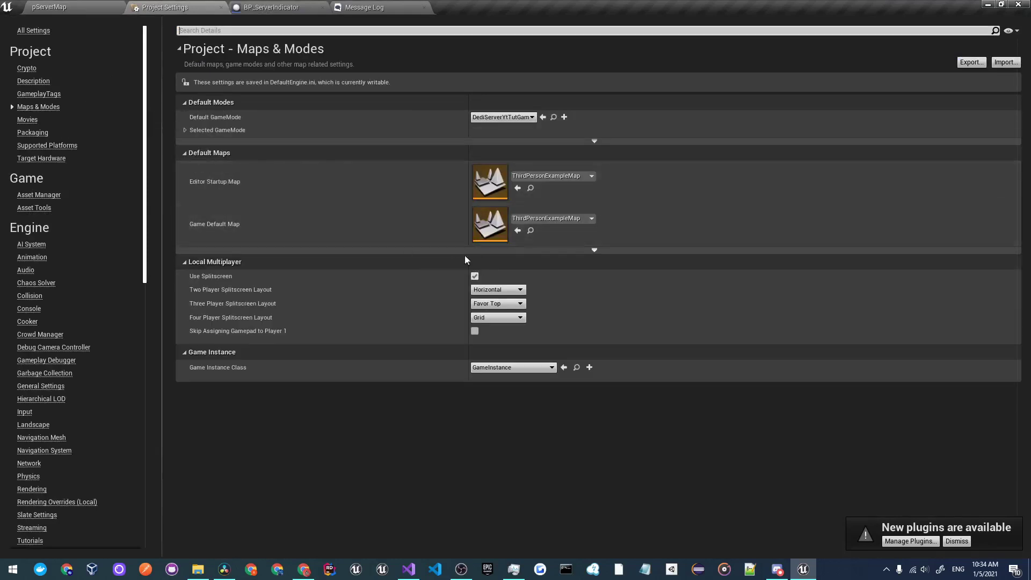
pyautogui.click(594, 250)
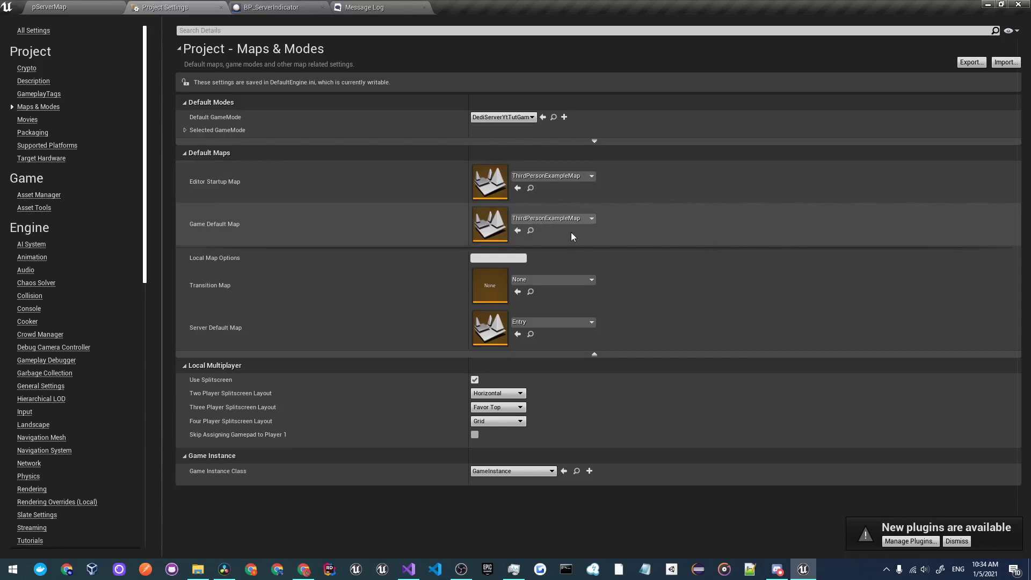
# Open the ThirdPersonExampleMap level and focus the view on the floating Third Person text actor
pyautogui.click(531, 231)
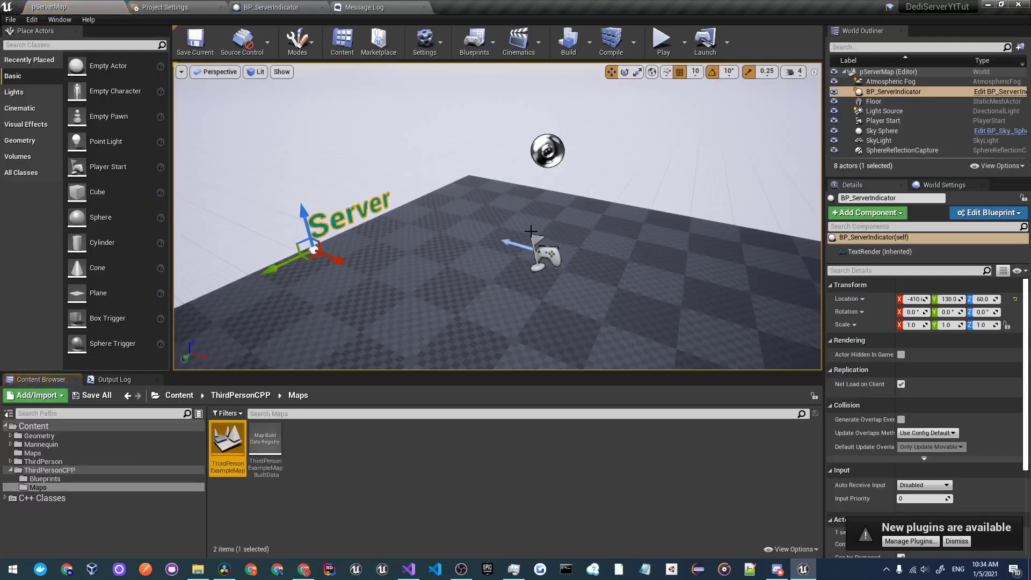
pyautogui.doubleClick(217, 442)
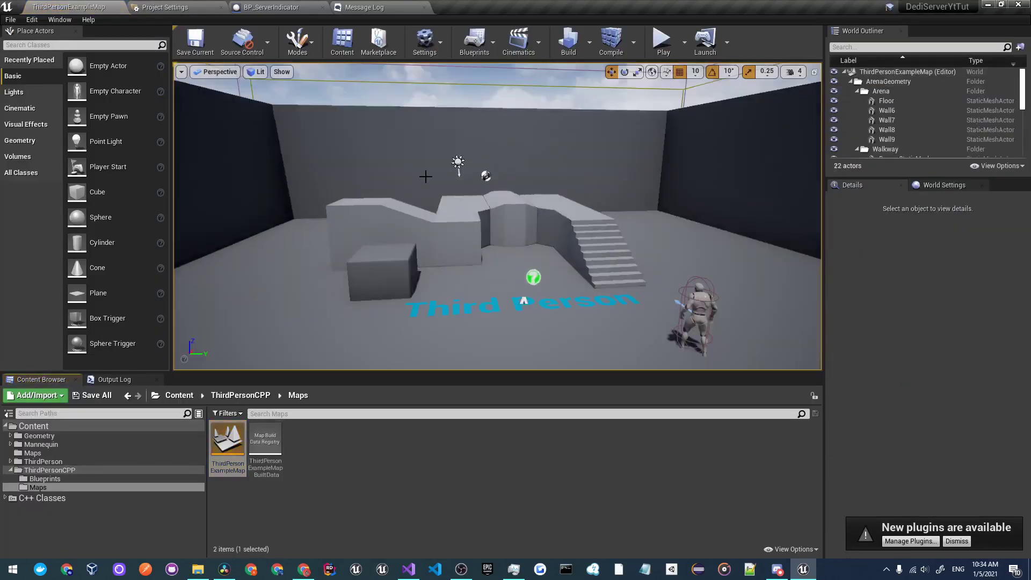
pyautogui.moveTo(489, 270)
pyautogui.mouseDown(button='right')
pyautogui.moveTo(490, 323)
pyautogui.moveTo(490, 269)
pyautogui.mouseUp(button='right')
pyautogui.click(444, 211)
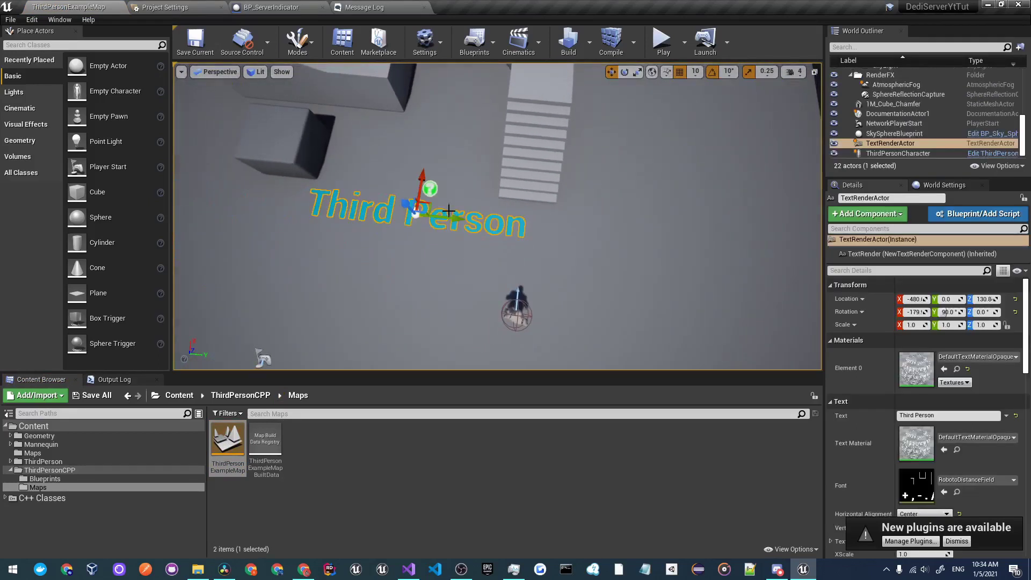
pyautogui.press('f')
# Change the text actor's Text to 'Lobby' and save the level
pyautogui.click(922, 253)
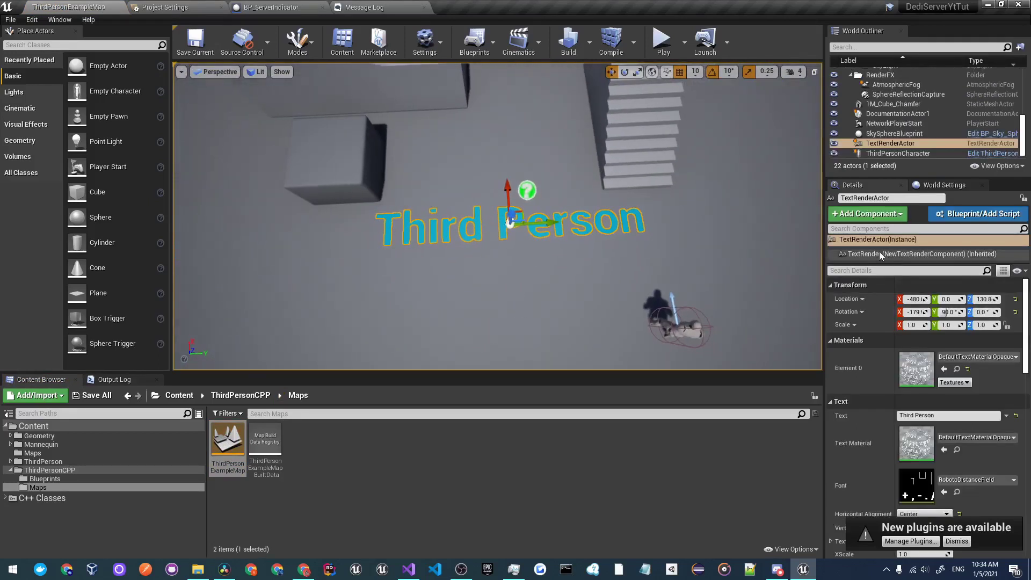
pyautogui.scroll(-2, 982, 398)
pyautogui.click(913, 364)
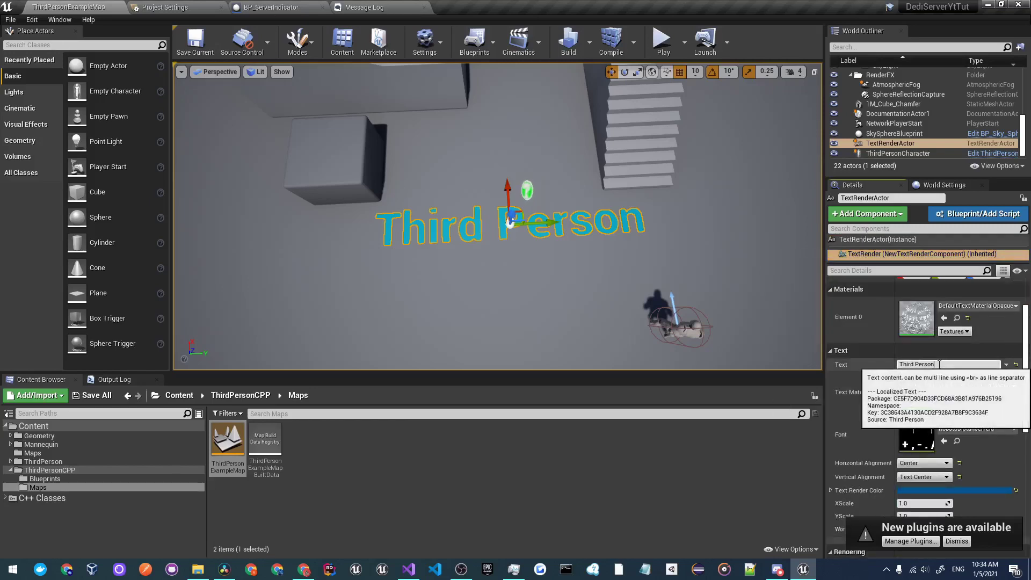
pyautogui.write('Lobby')
pyautogui.press('Return')
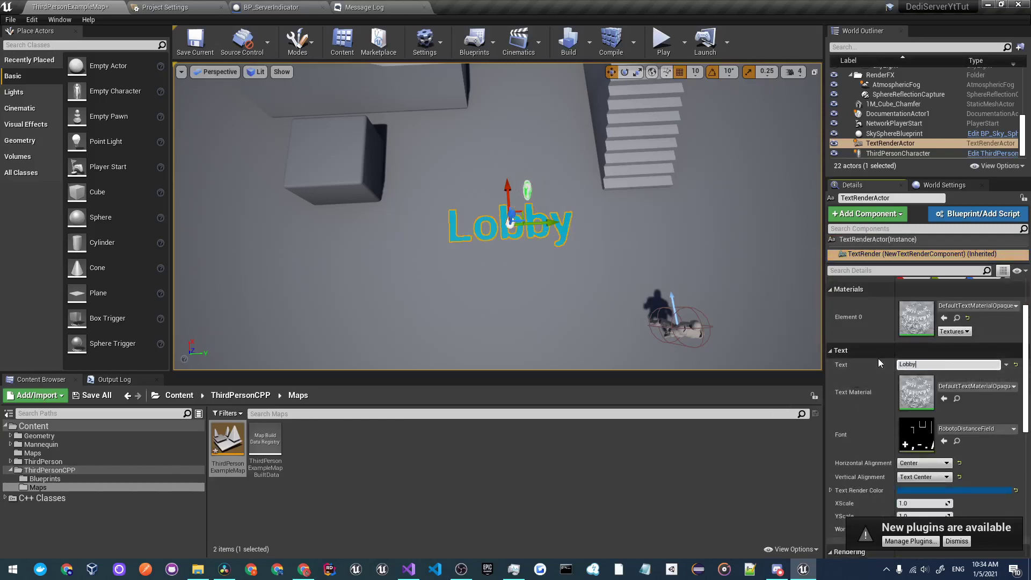
pyautogui.moveTo(320, 97)
pyautogui.mouseDown(button='right')
pyautogui.moveTo(268, 81)
pyautogui.moveTo(366, 102)
pyautogui.moveTo(320, 96)
pyautogui.mouseUp(button='right')
pyautogui.hotkey('ctrl', 's')
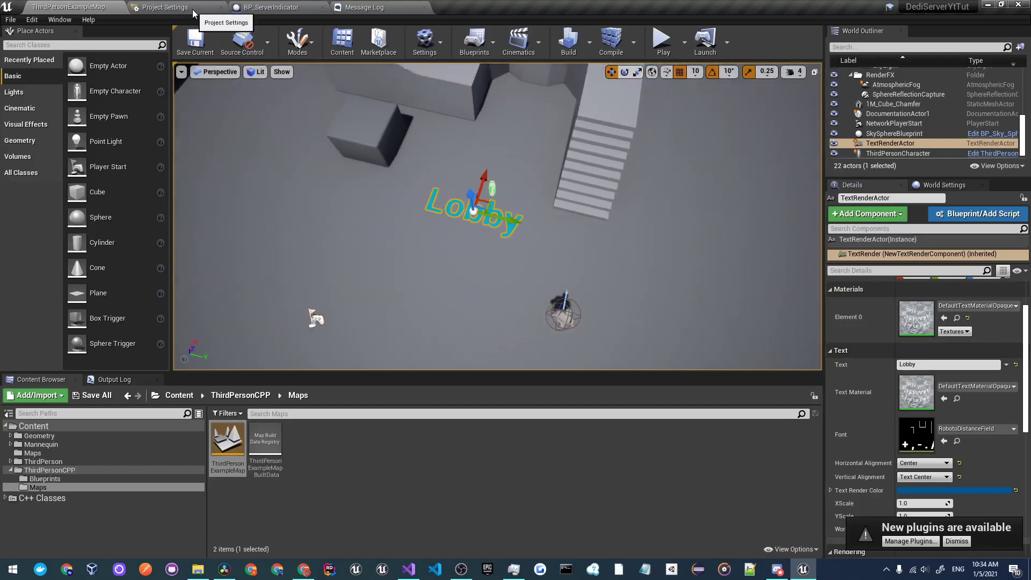
# In Project Settings' Maps & Modes, change Server Default Map from Entry to pServerMap
pyautogui.click(191, 9)
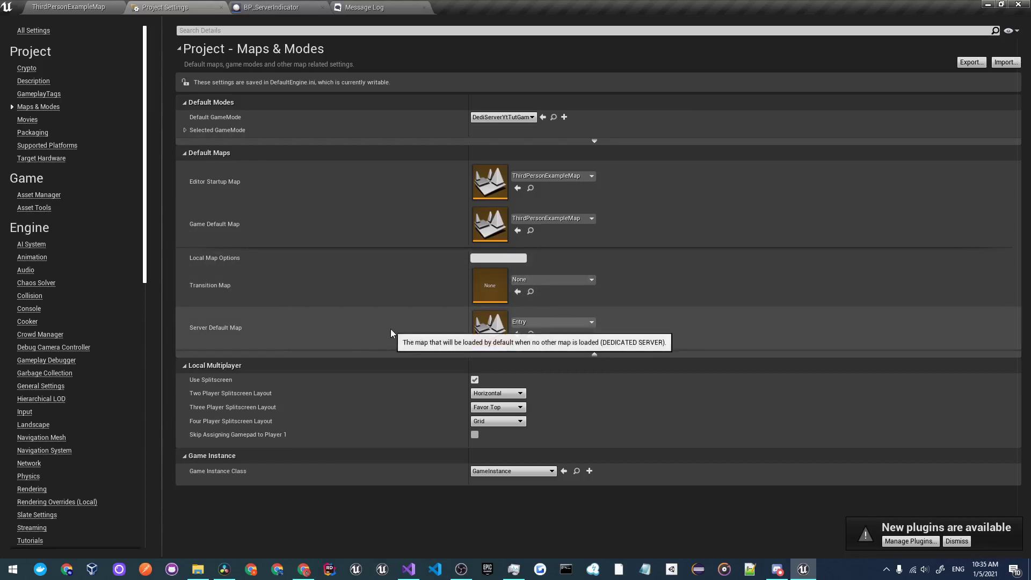
pyautogui.click(570, 321)
pyautogui.click(578, 171)
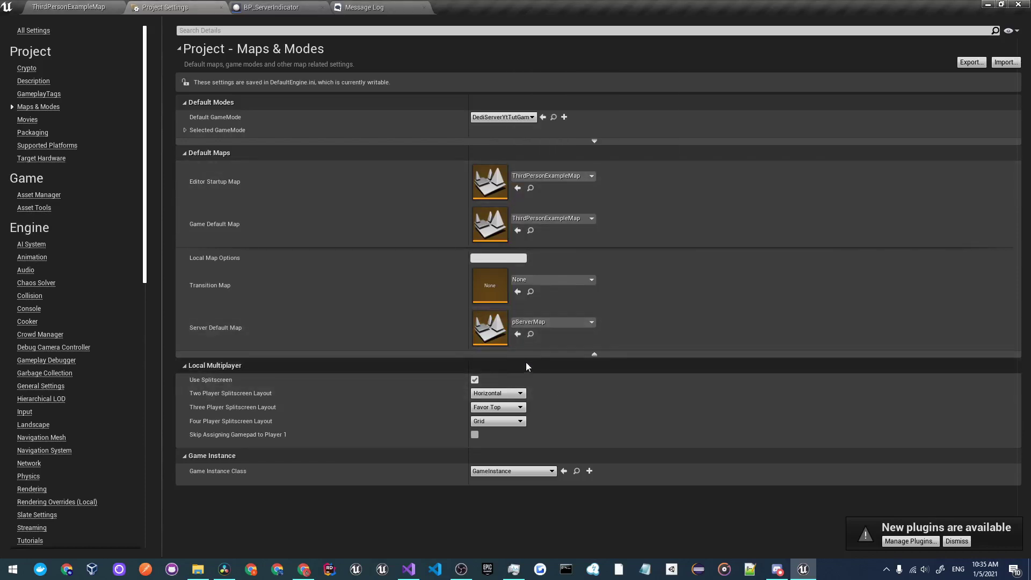
pyautogui.click(562, 356)
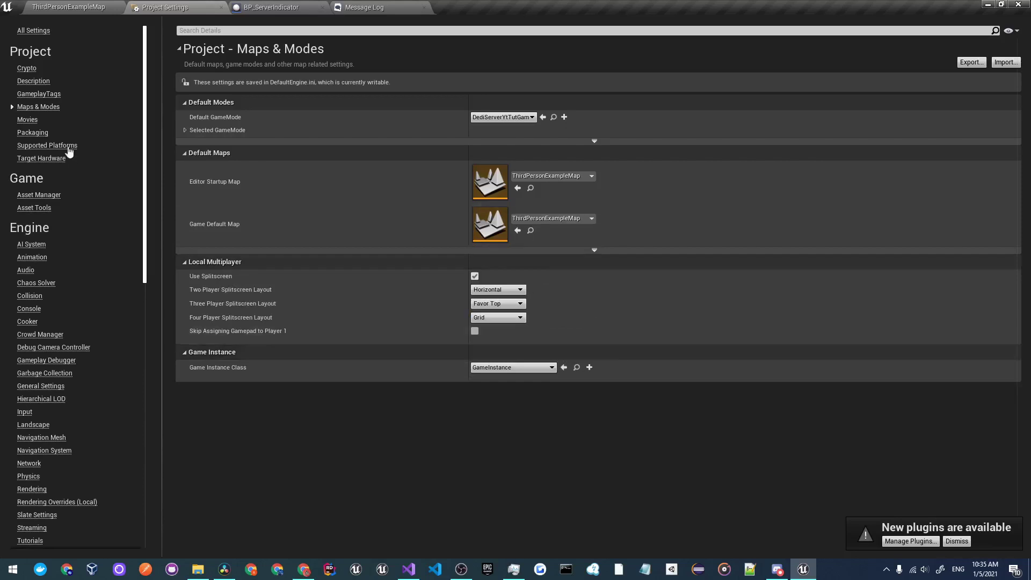
# In Packaging settings, add two entries to List of maps to include, setting the first to pServerMap
pyautogui.click(32, 133)
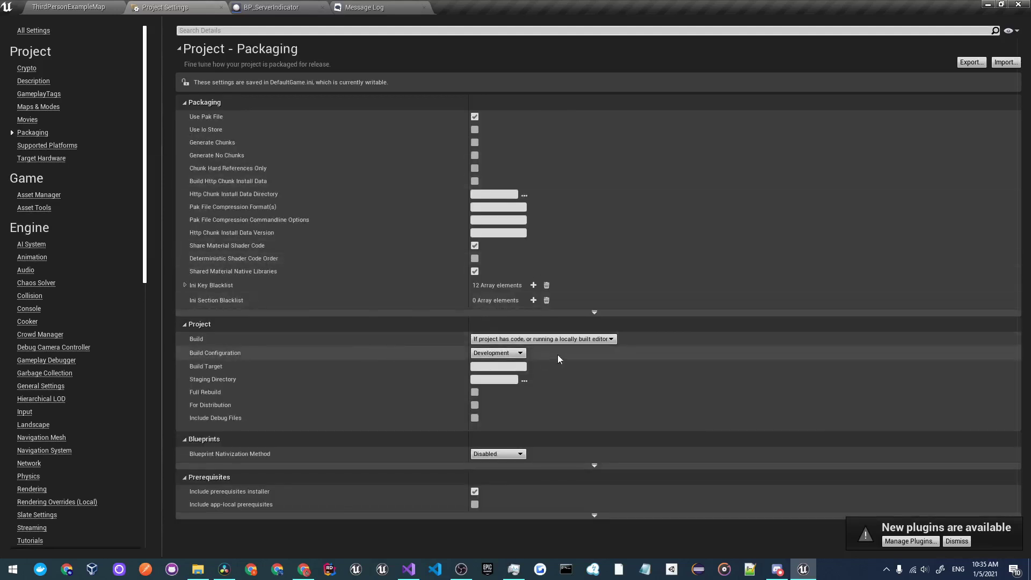
pyautogui.click(441, 312)
pyautogui.scroll(-3, 500, 349)
pyautogui.scroll(-5, 376, 408)
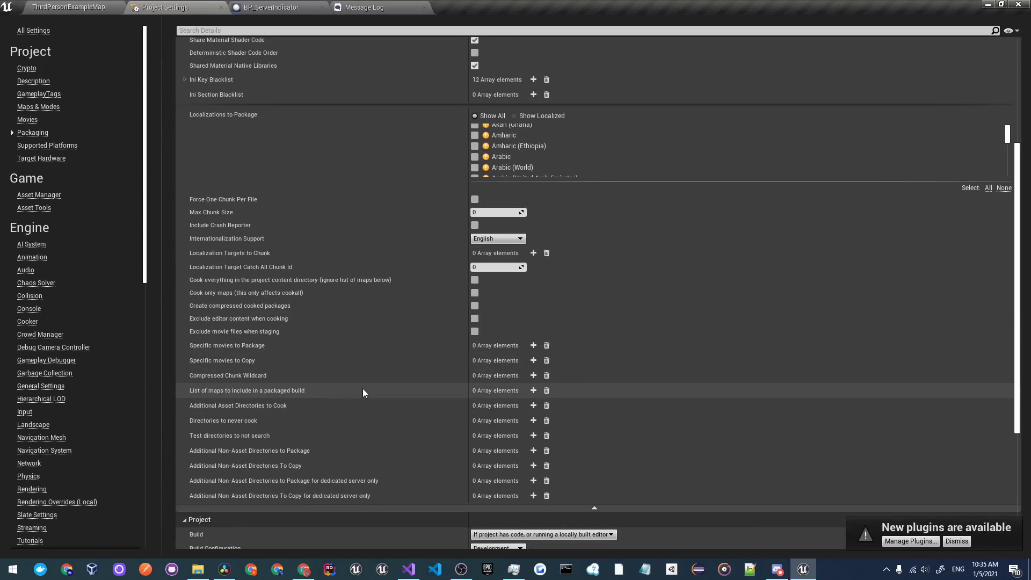
pyautogui.click(534, 391)
pyautogui.click(534, 390)
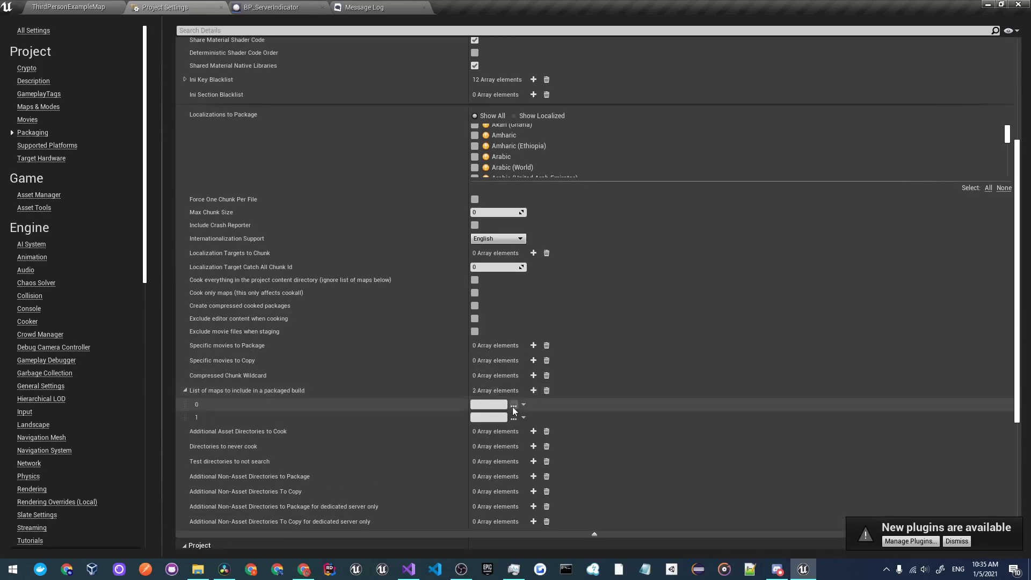
pyautogui.click(513, 406)
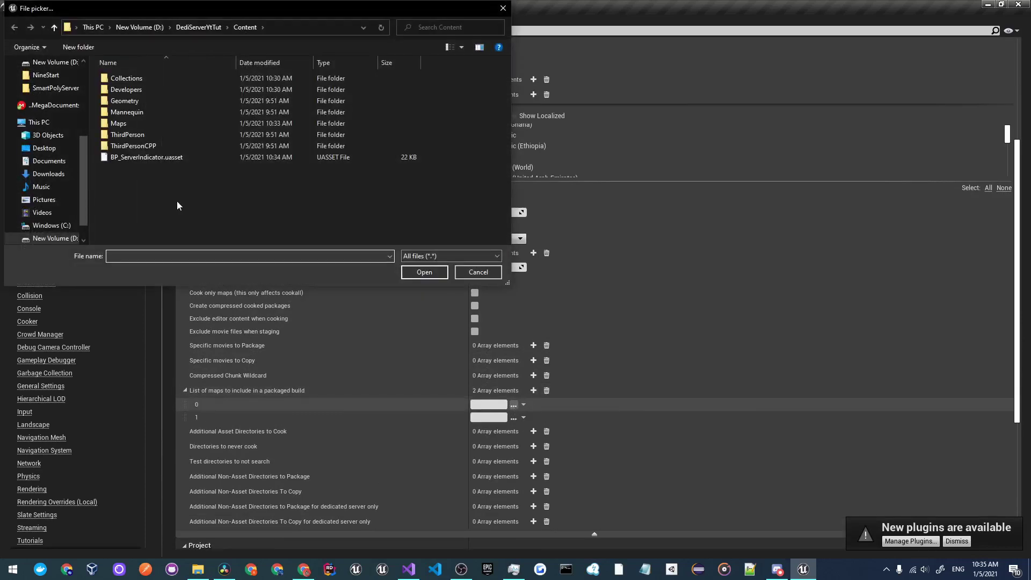
pyautogui.doubleClick(143, 124)
pyautogui.doubleClick(160, 78)
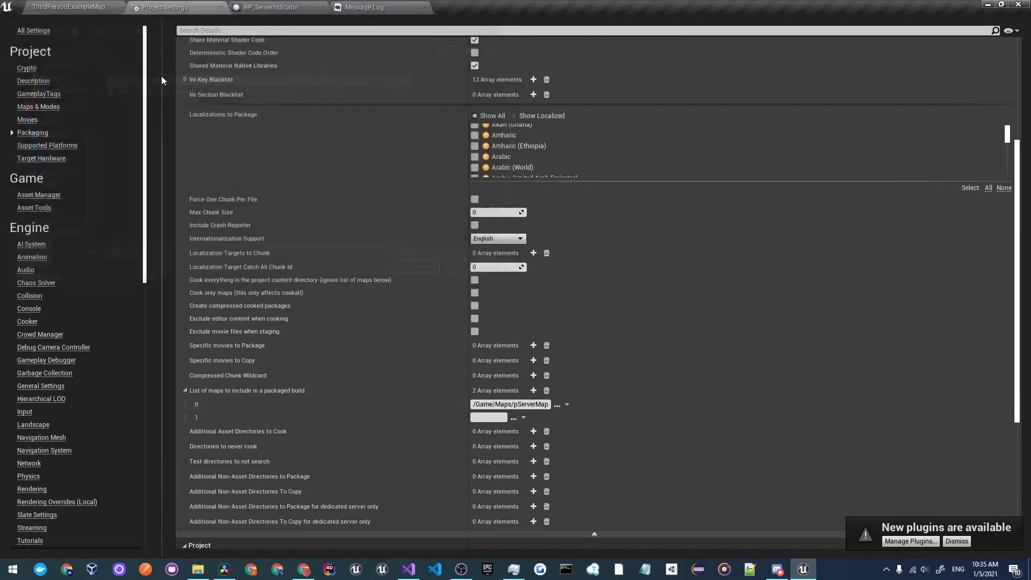
# Set the second packaged map entry to ThirdPersonCPP's ThirdPersonExampleMap and return to the level editor
pyautogui.scroll(-2, 546, 338)
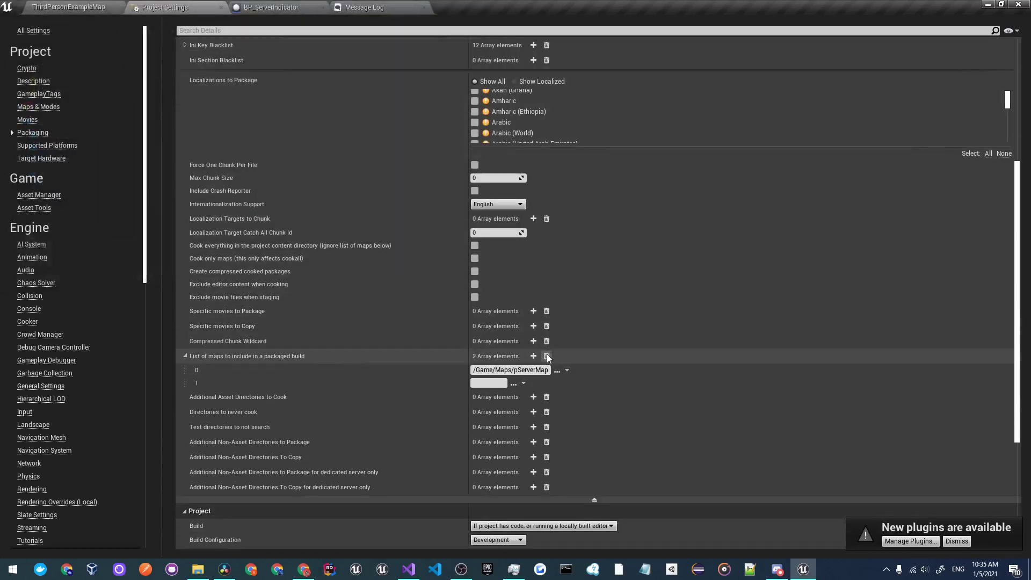
pyautogui.click(514, 383)
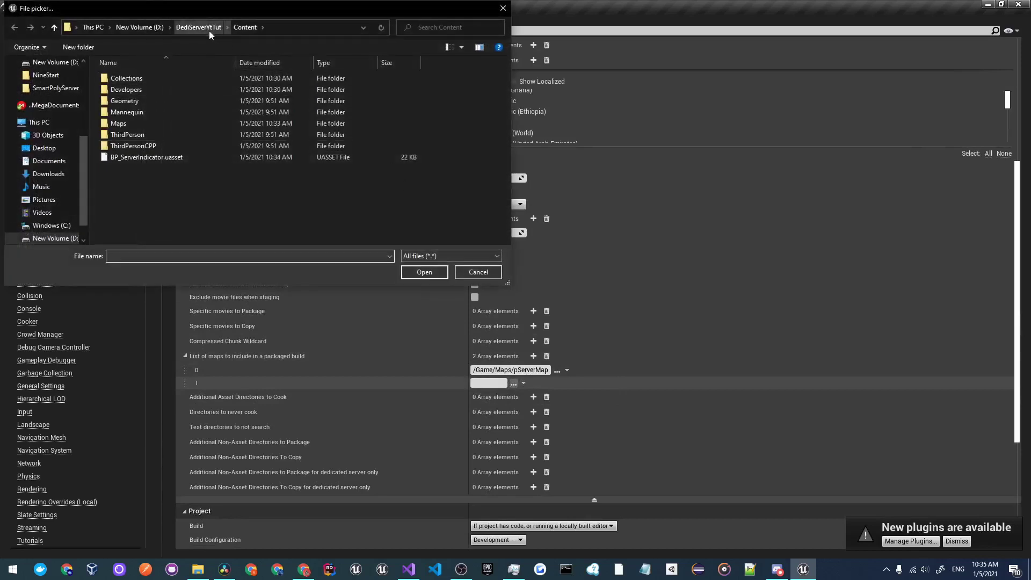
pyautogui.doubleClick(172, 146)
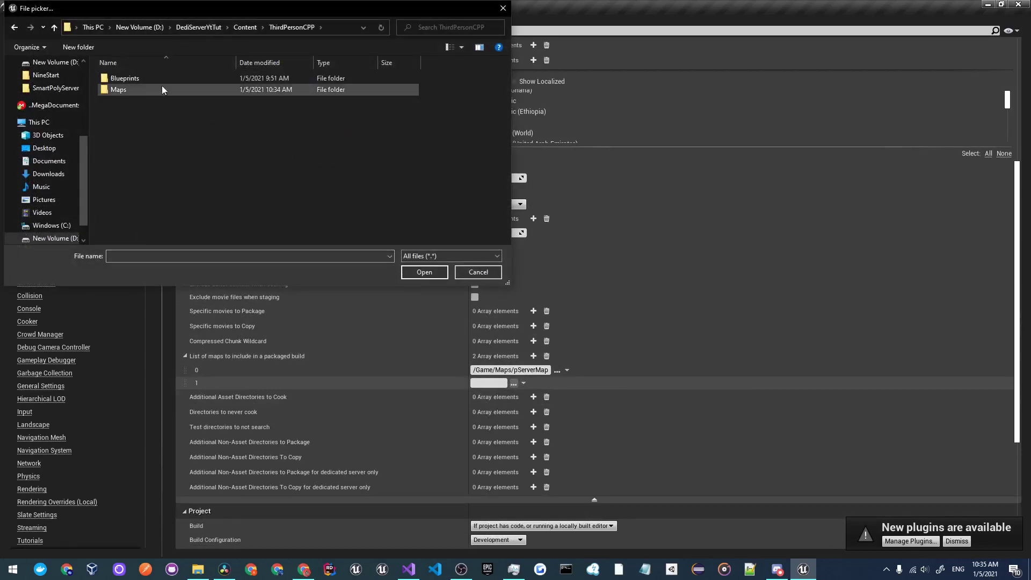
pyautogui.doubleClick(136, 89)
pyautogui.doubleClick(185, 78)
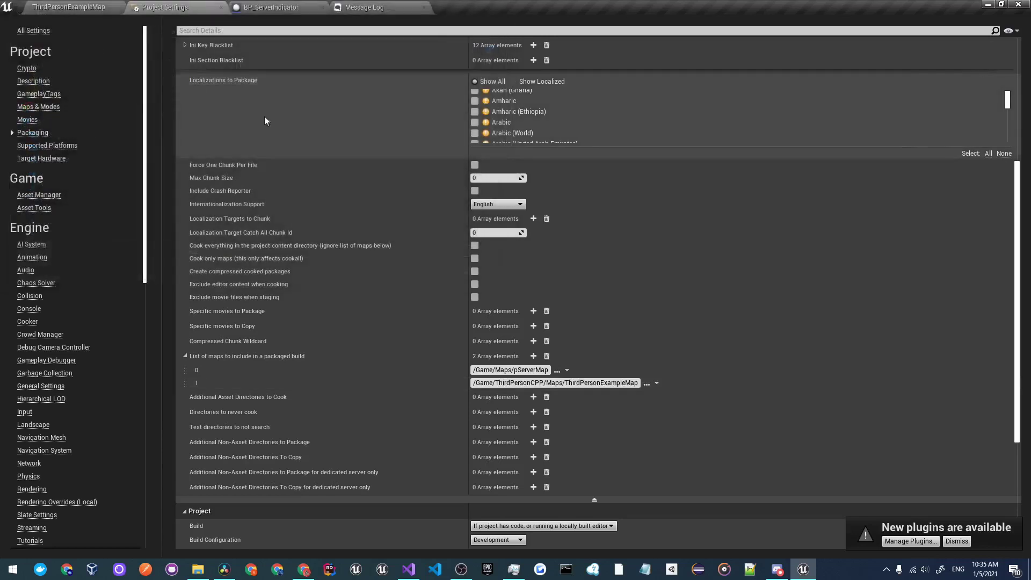
pyautogui.scroll(-3, 666, 346)
pyautogui.scroll(-1, 751, 359)
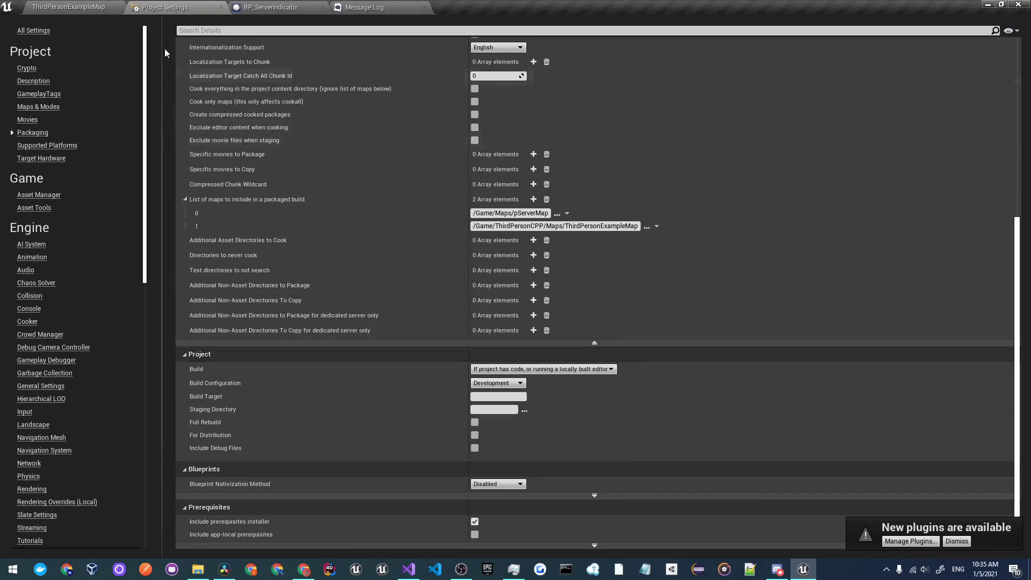
pyautogui.click(100, 7)
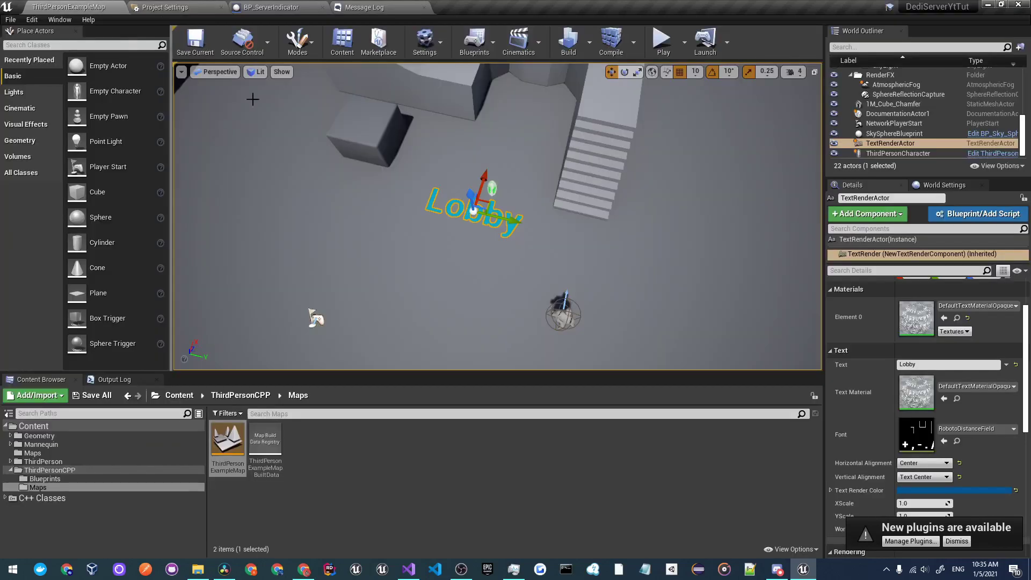
# Start packaging the project for Windows 64-bit from the File menu
pyautogui.click(7, 22)
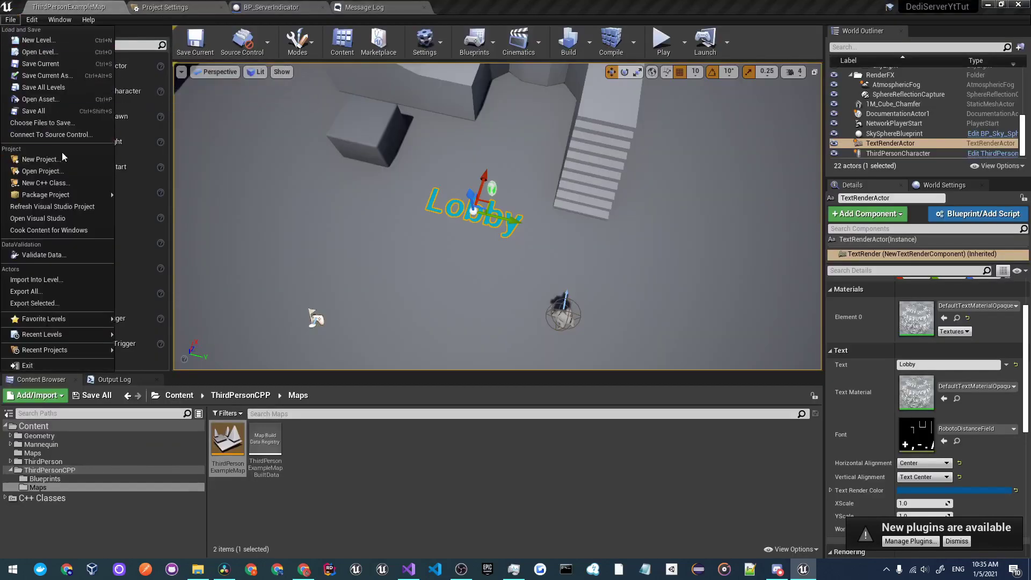
pyautogui.moveTo(59, 20)
pyautogui.moveTo(10, 19)
pyautogui.moveTo(59, 194)
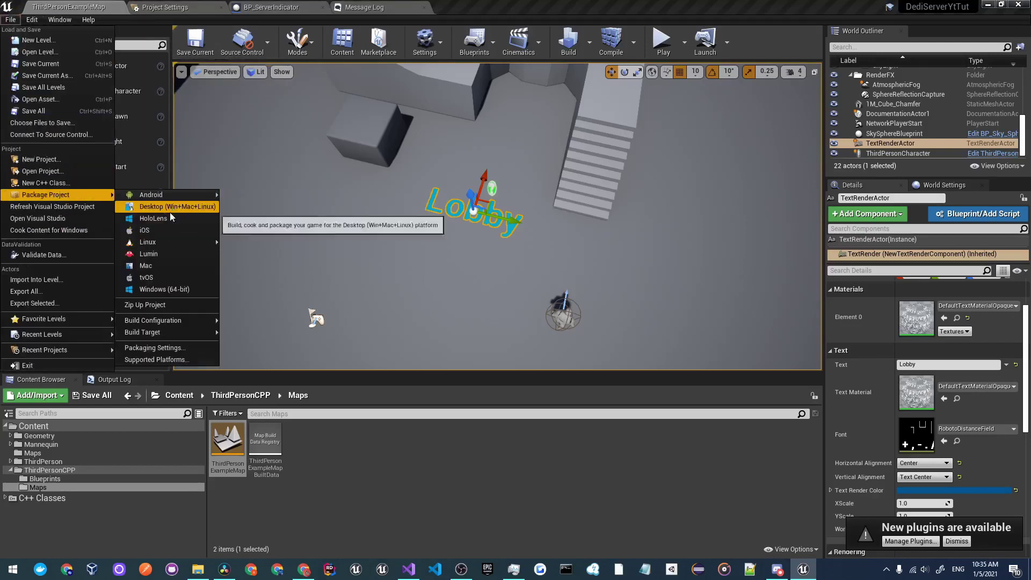
pyautogui.click(169, 290)
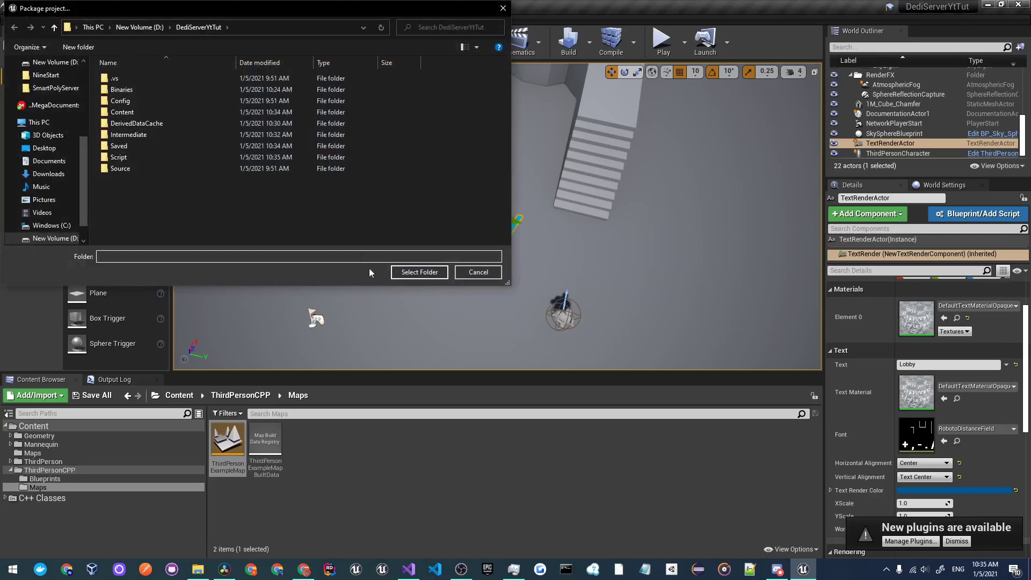
# Create a new PackagedDediTut folder on drive D: and select it as the packaging output folder
pyautogui.click(141, 28)
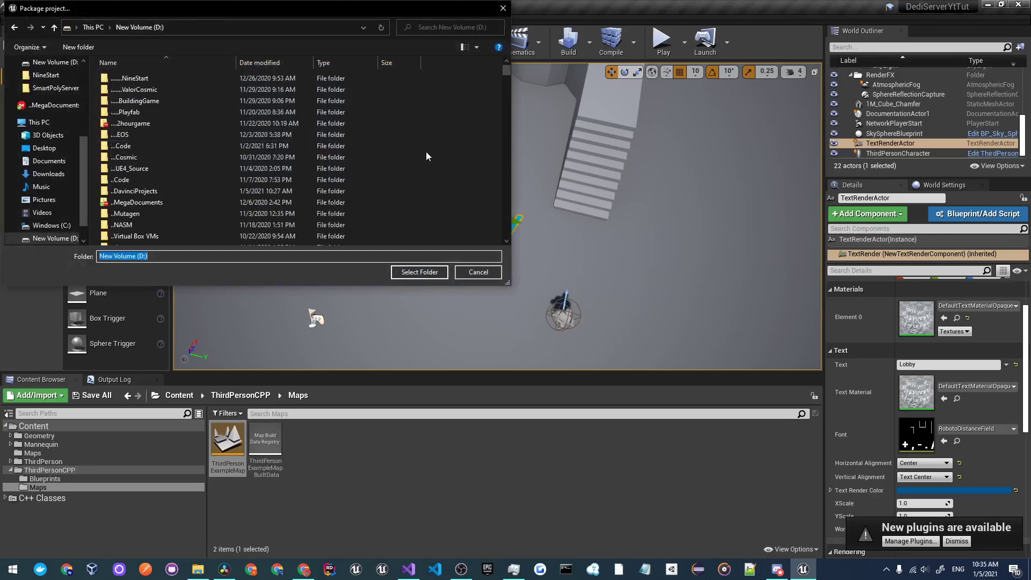
pyautogui.rightClick(450, 130)
pyautogui.moveTo(511, 317)
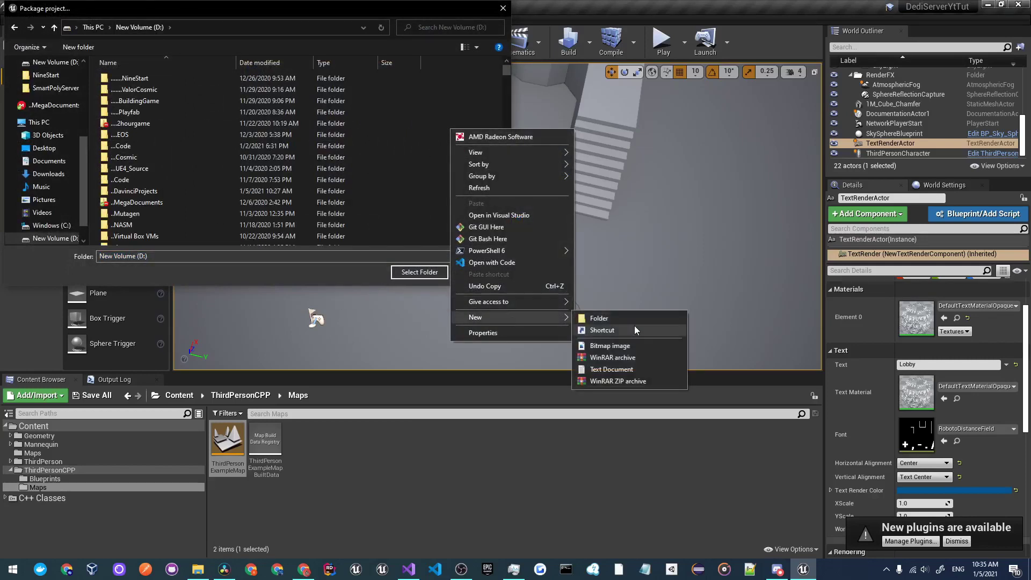
pyautogui.click(623, 317)
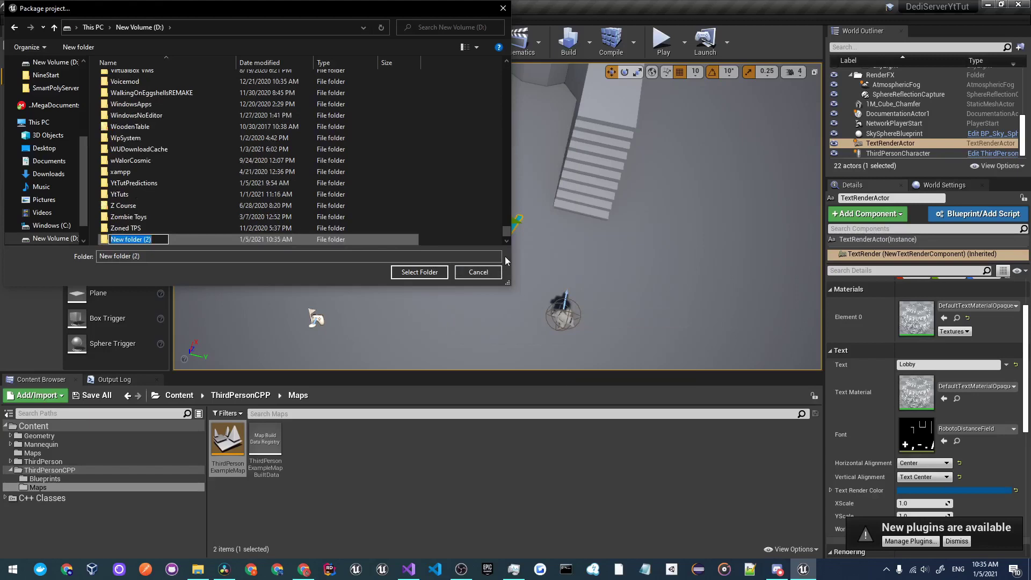
pyautogui.write('PackagedDediTut')
pyautogui.press('Return')
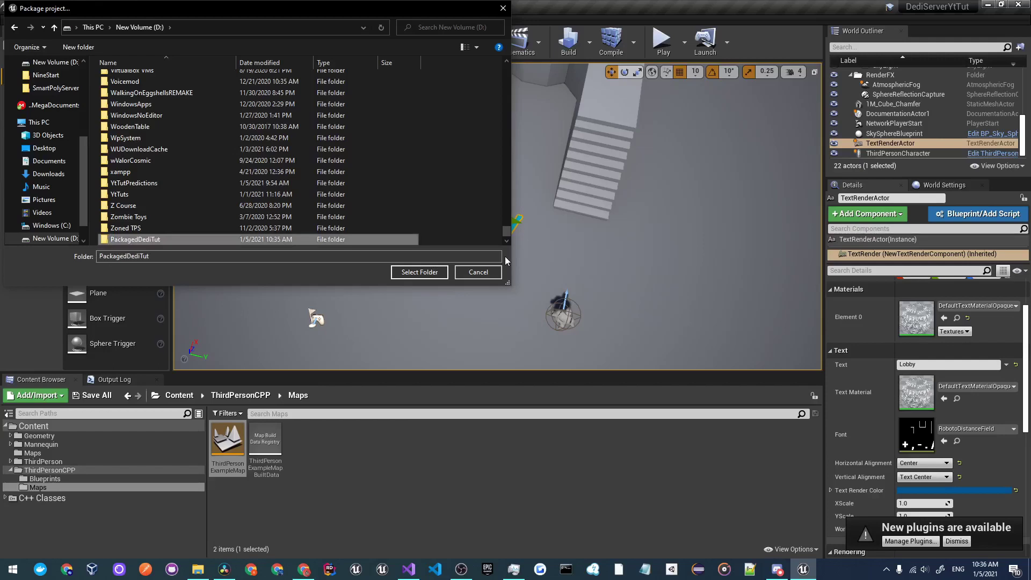
pyautogui.click(420, 272)
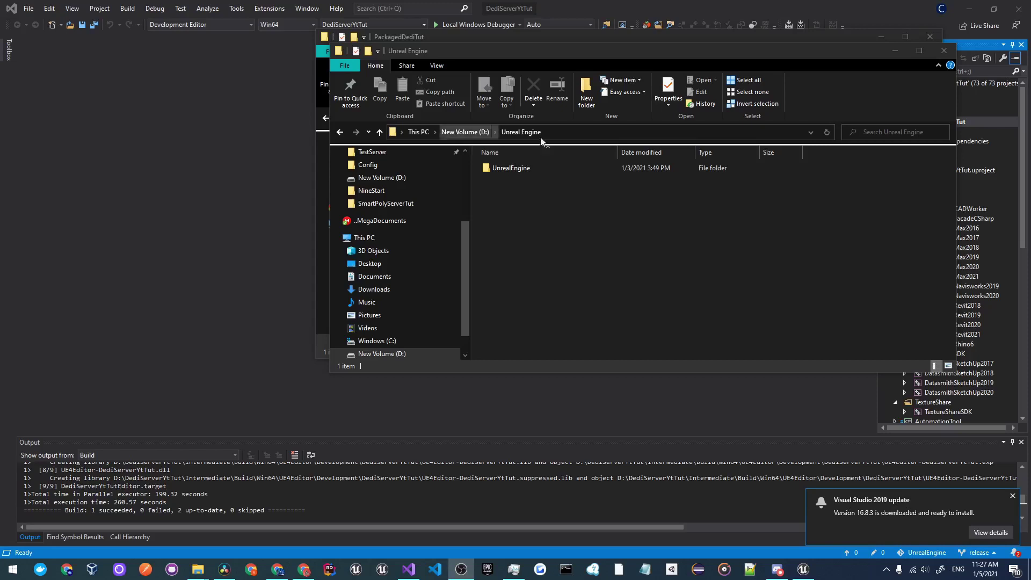
# Browse to UnrealEngine\Engine\Source and copy the UE4Server.Target.cs file
pyautogui.moveTo(494, 50); pyautogui.dragTo(395, 72)
pyautogui.click(454, 189)
pyautogui.doubleClick(446, 189)
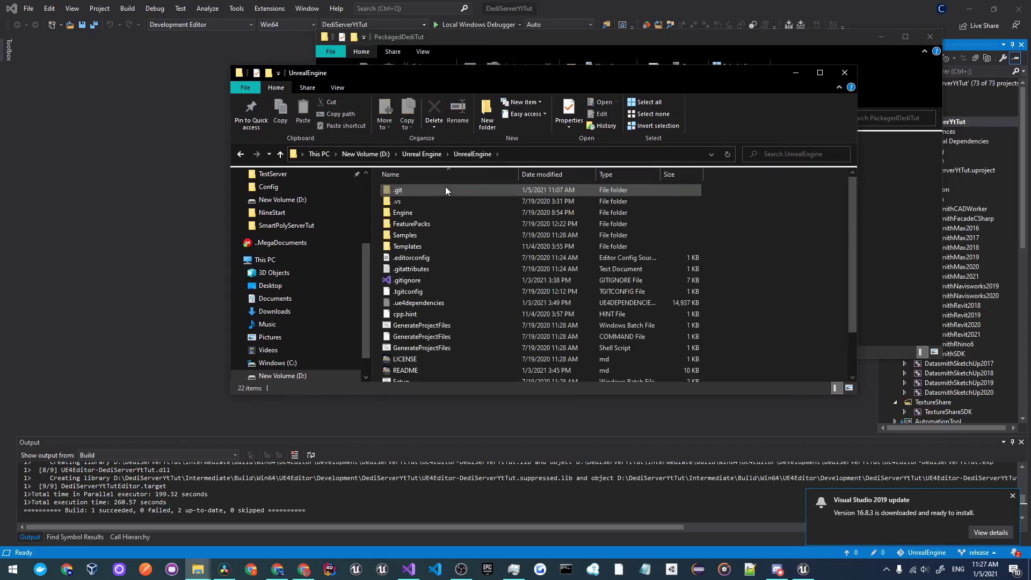
pyautogui.doubleClick(420, 212)
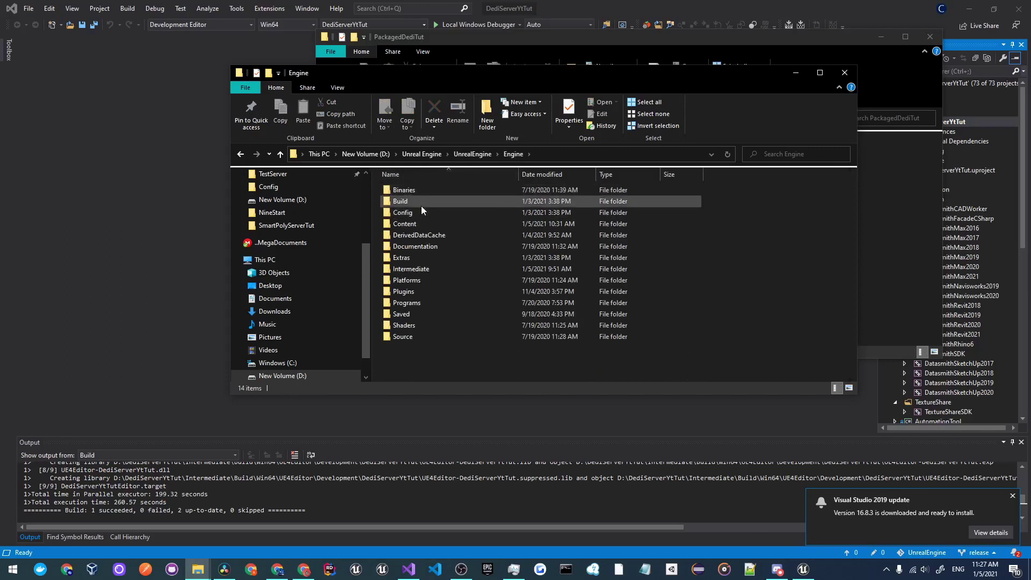
pyautogui.doubleClick(412, 338)
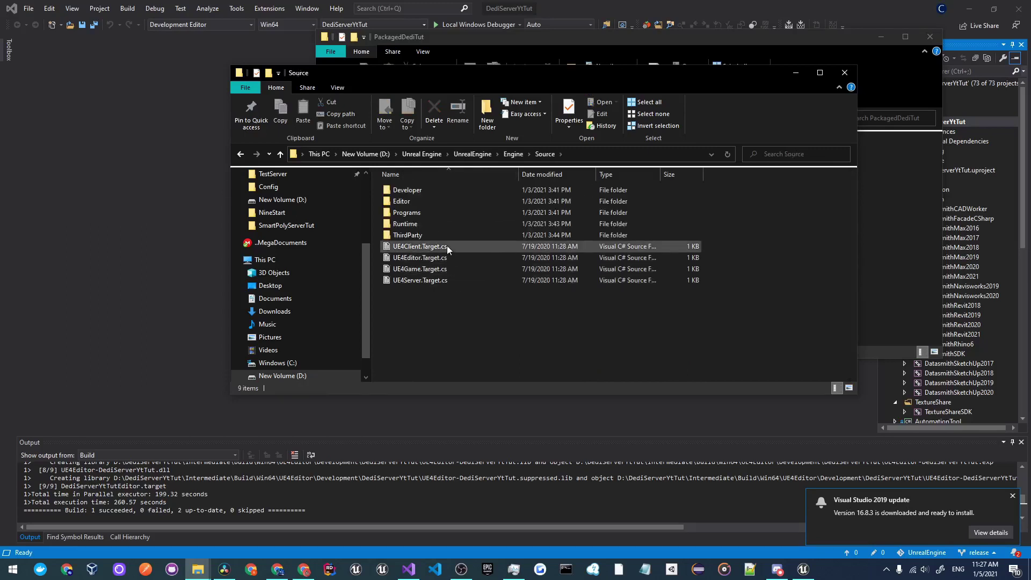
pyautogui.click(466, 283)
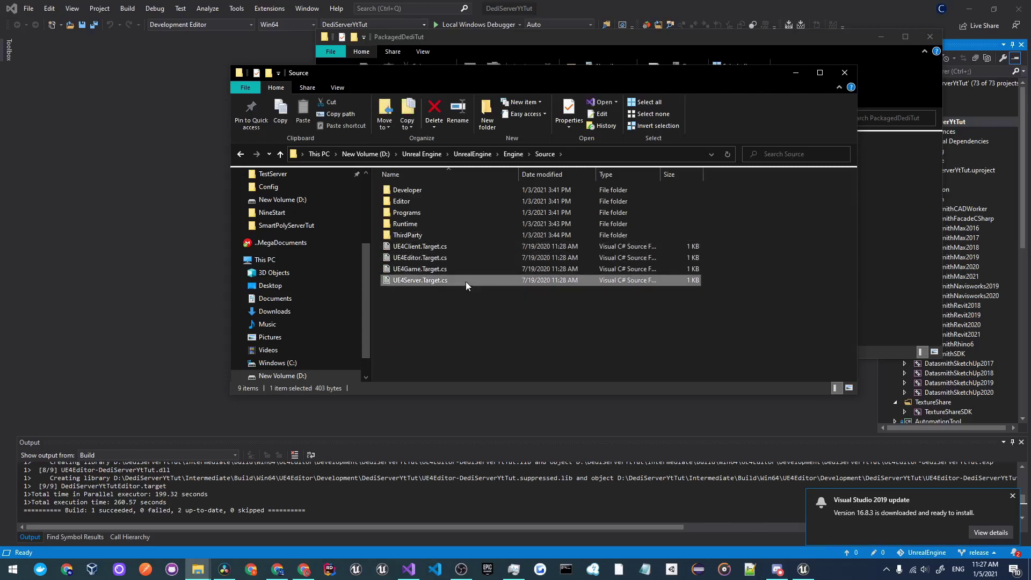
pyautogui.hotkey('ctrl', 'c')
pyautogui.click(875, 243)
pyautogui.click(543, 382)
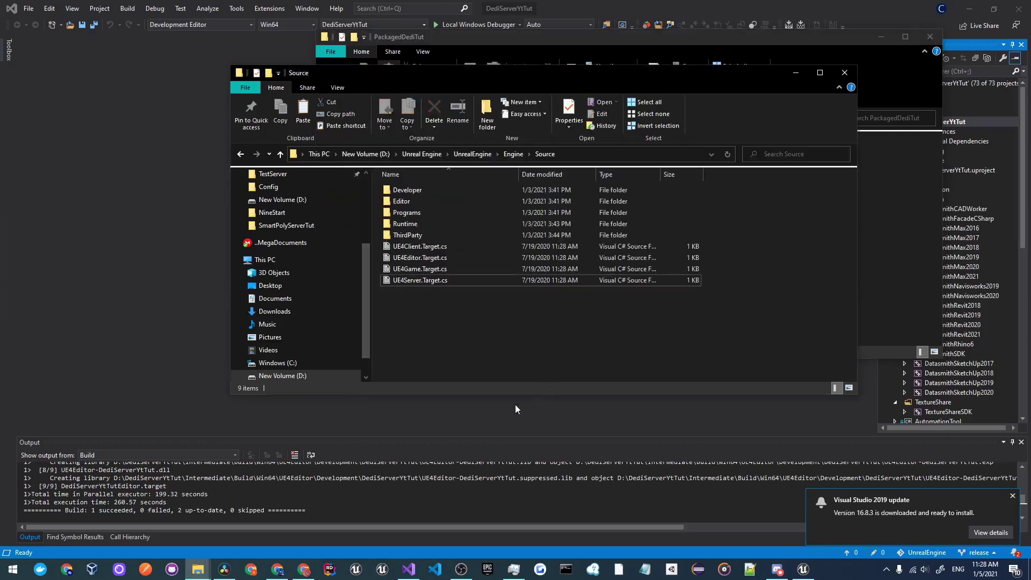
# Paste the copied UE4Server.Target.cs into the DediServerYtTut project's Source folder
pyautogui.moveTo(198, 569)
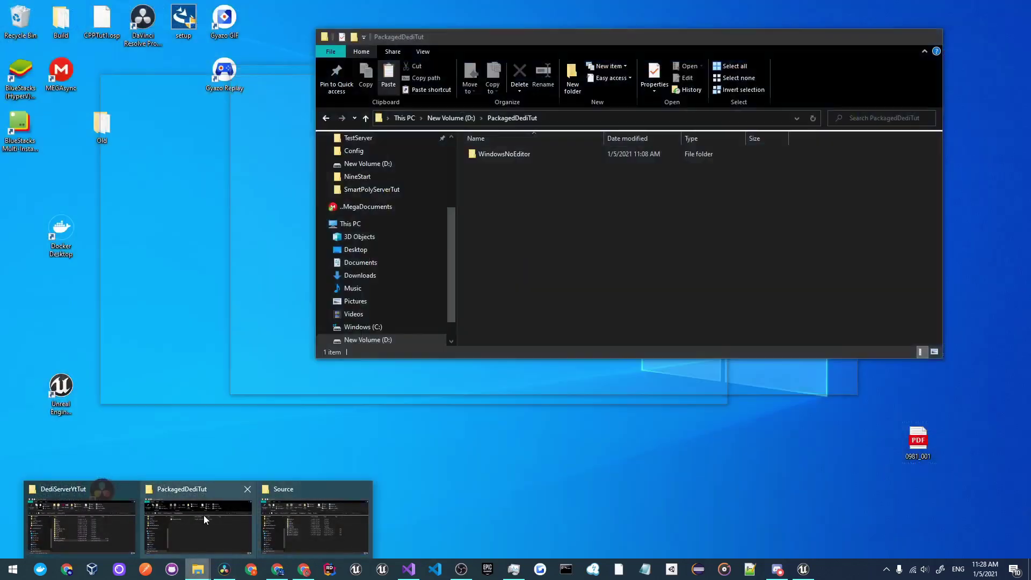
pyautogui.moveTo(327, 514)
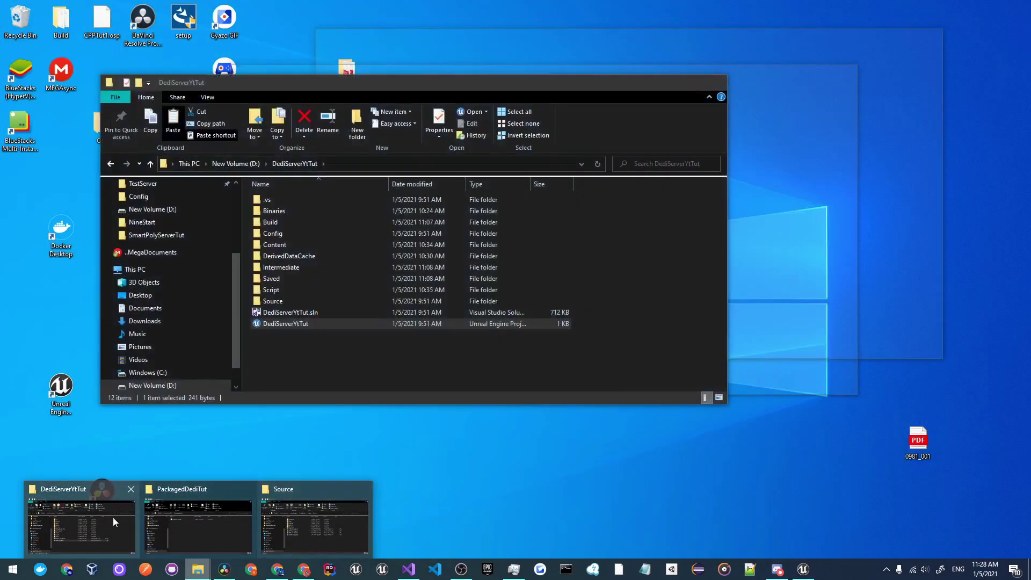
pyautogui.click(106, 520)
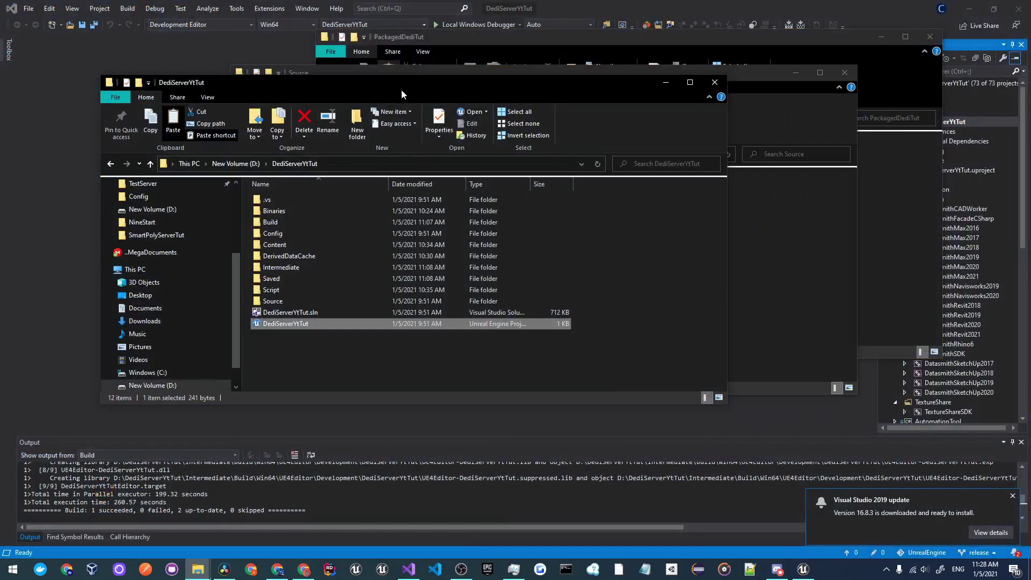
pyautogui.moveTo(401, 90); pyautogui.dragTo(436, 87)
pyautogui.doubleClick(319, 304)
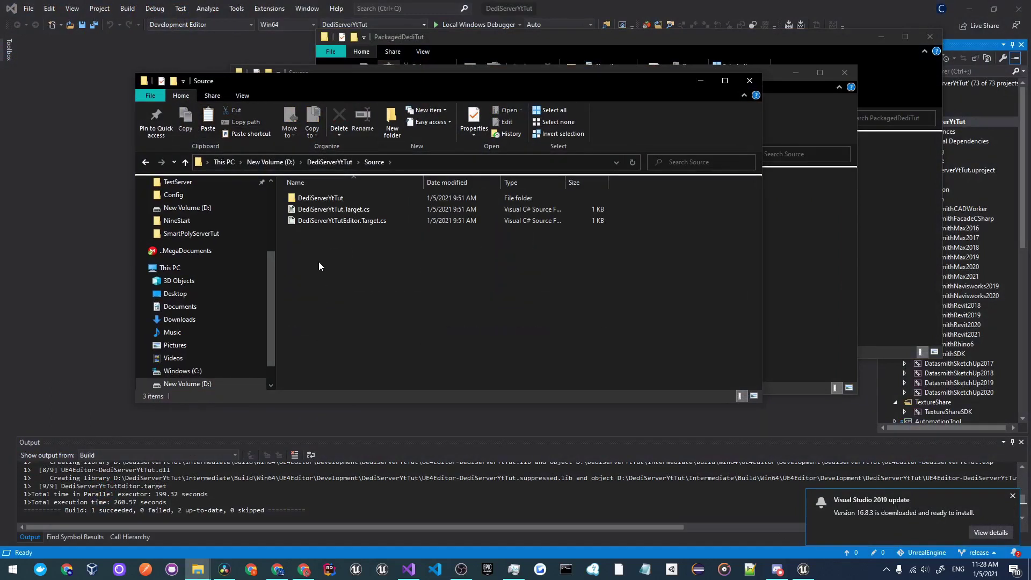
pyautogui.hotkey('ctrl', 'v')
# Rename the pasted file to DediServerYtTutServer.Target.cs
pyautogui.click(339, 257)
pyautogui.click(328, 237)
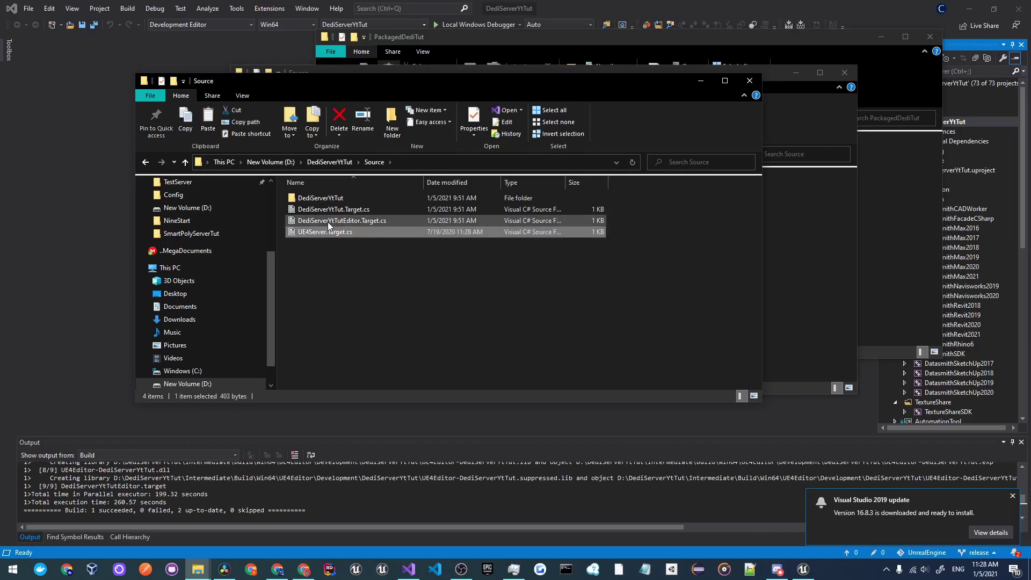
pyautogui.press('F2')
pyautogui.write('D')
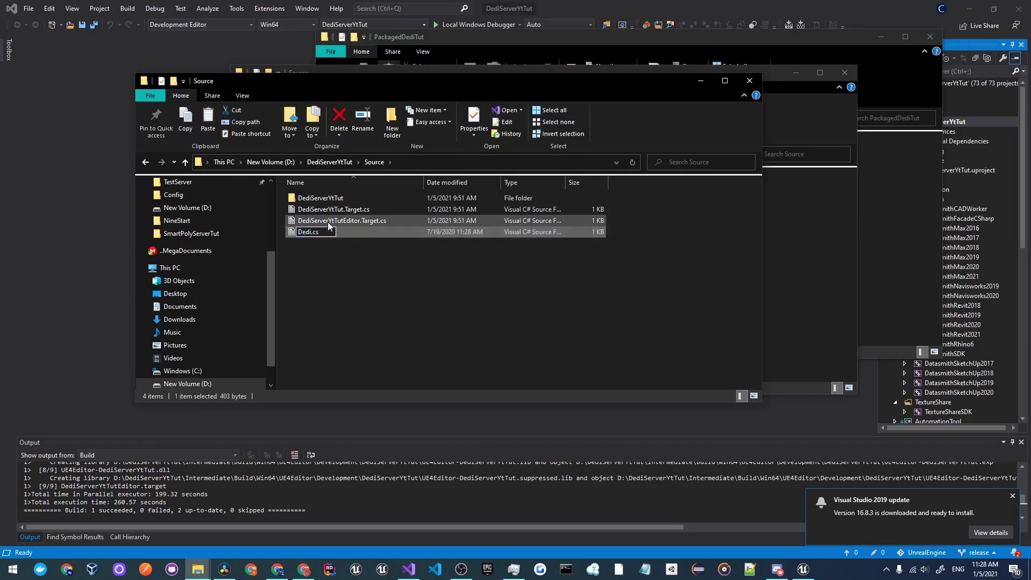
pyautogui.write('ediServerYtTutServer.Target')
pyautogui.press('Return')
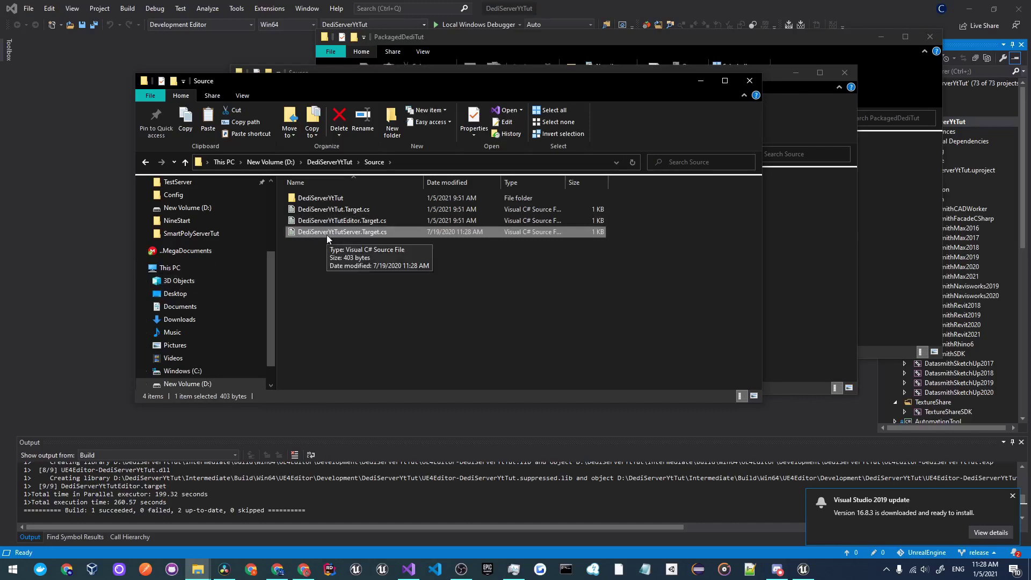
pyautogui.rightClick(333, 232)
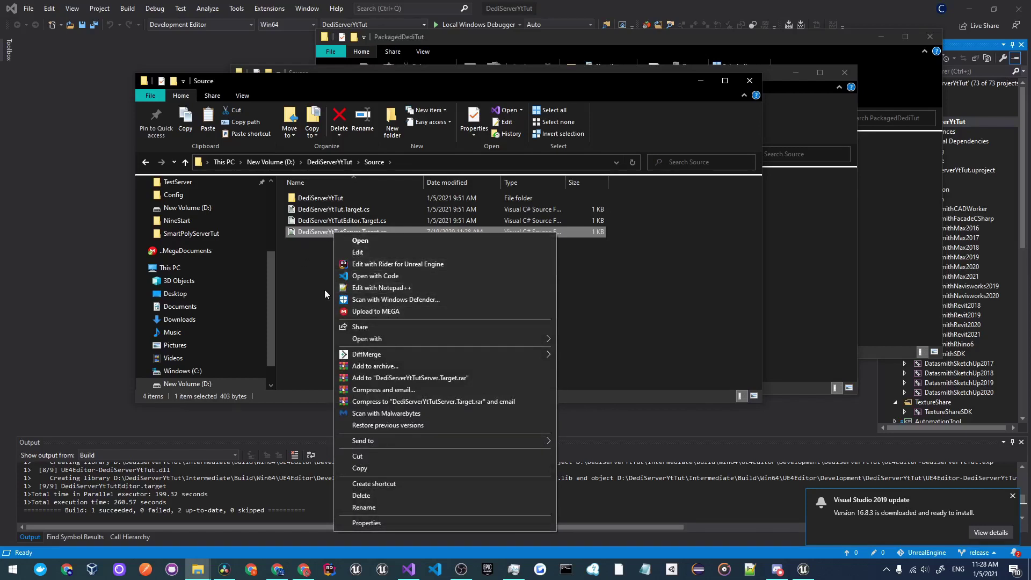
pyautogui.click(311, 285)
# Open DediServerYtTutServer.Target.cs in Visual Studio and rename the class to DediServerYtTutServerTarget
pyautogui.doubleClick(322, 232)
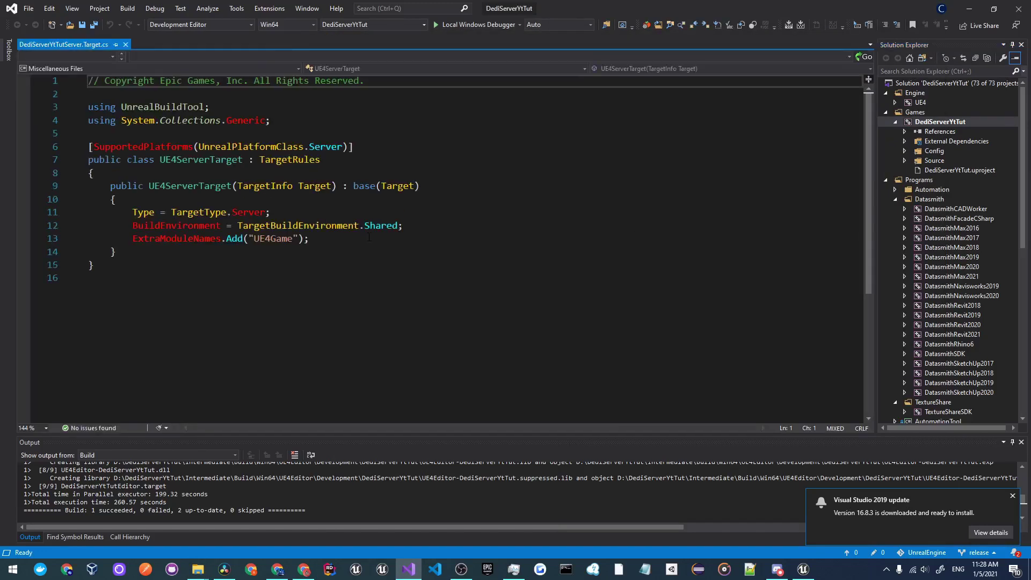
pyautogui.click(361, 239)
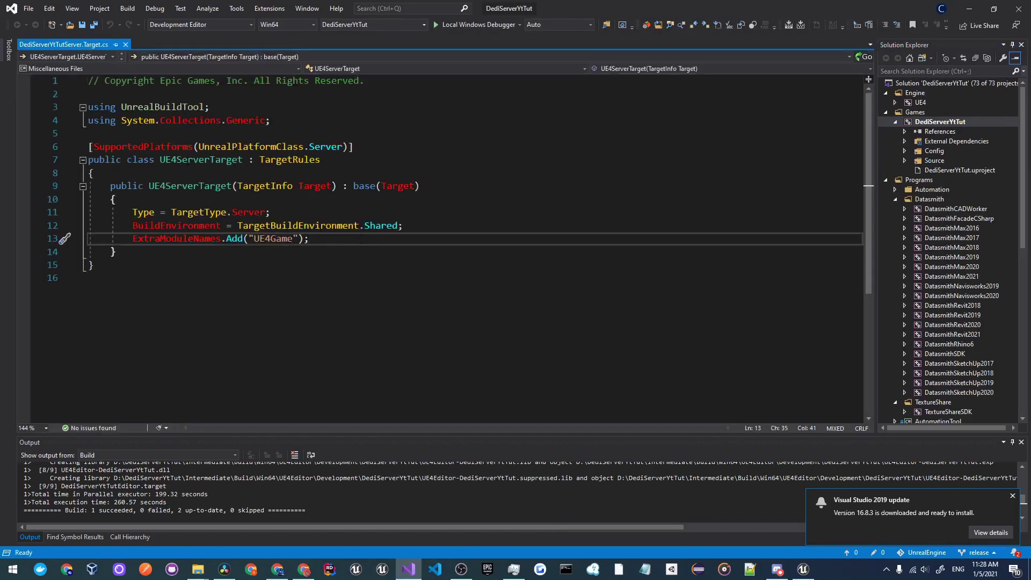
pyautogui.click(243, 160)
pyautogui.click(183, 160)
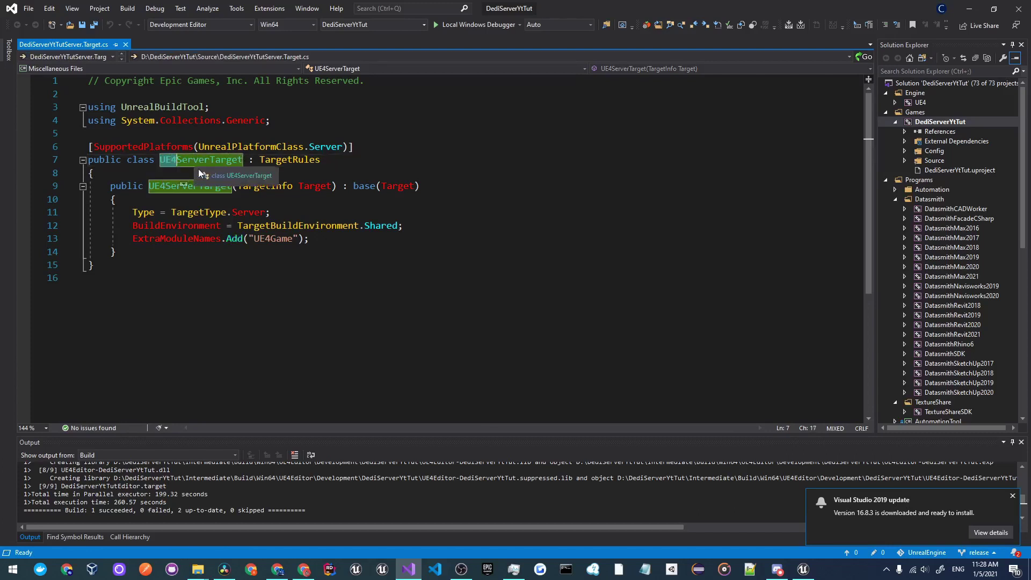
pyautogui.write('DediServerytTut')
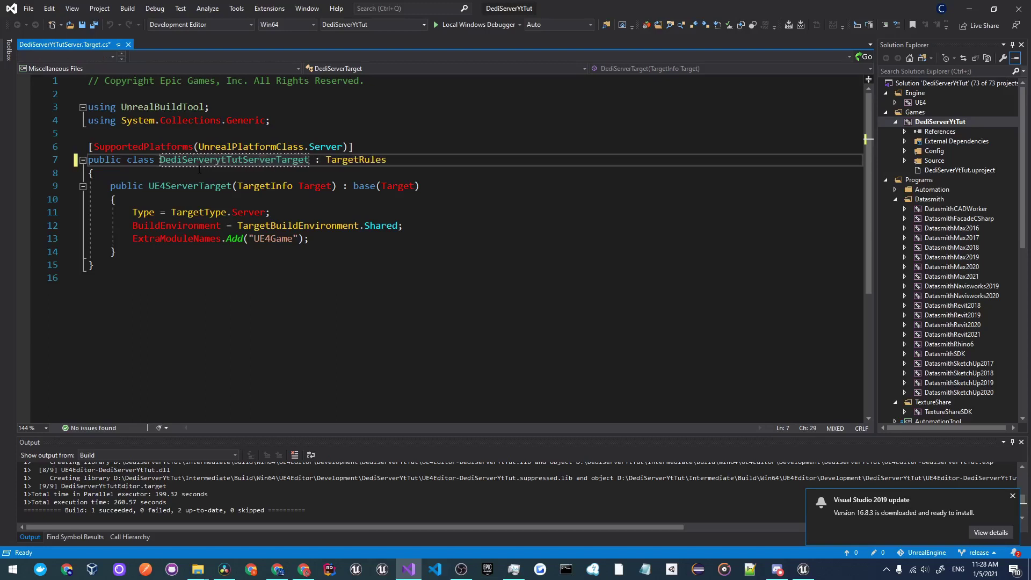
pyautogui.click(223, 160)
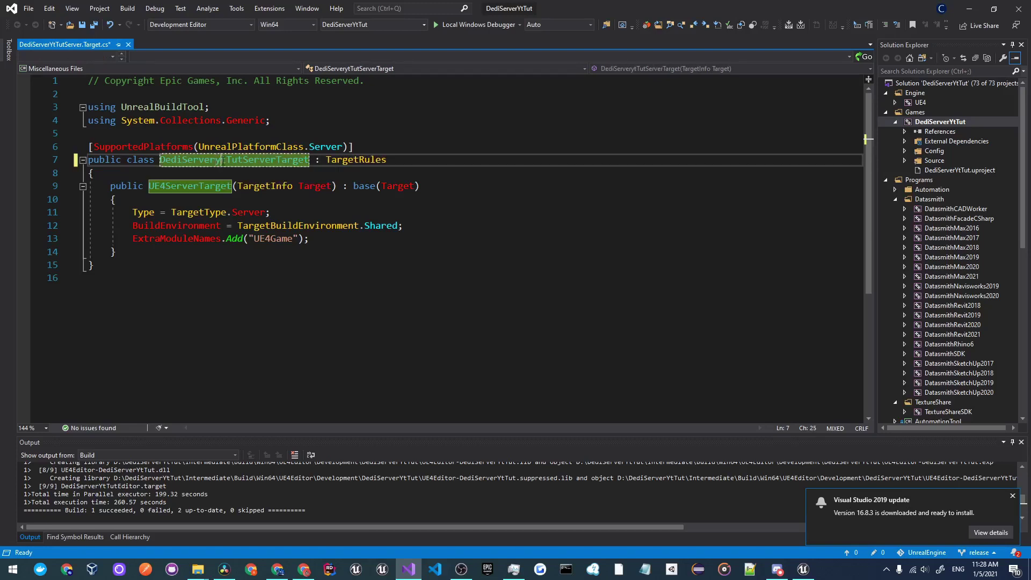
pyautogui.press('BackSpace')
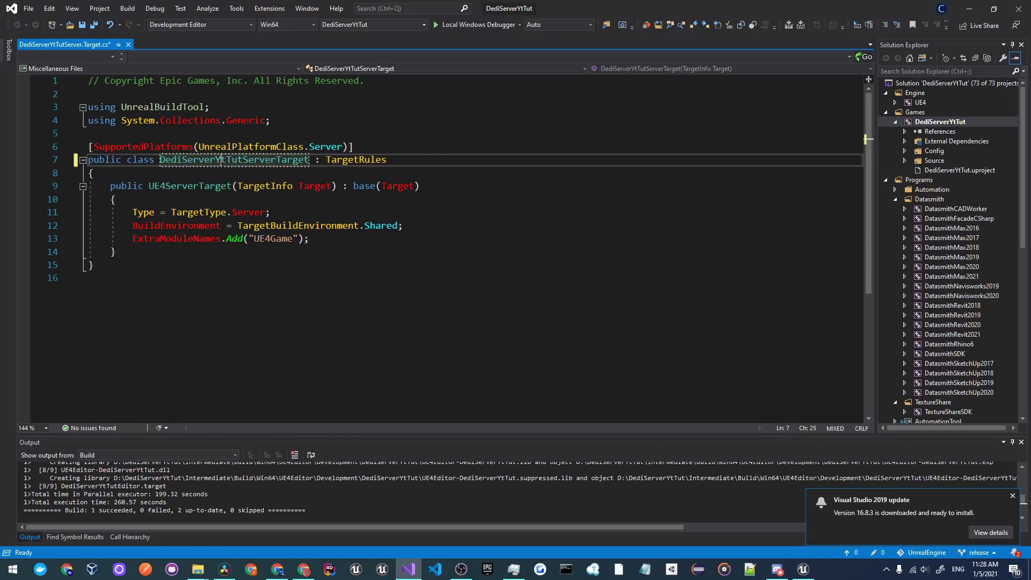
pyautogui.click(160, 162)
pyautogui.moveTo(160, 160); pyautogui.dragTo(224, 161)
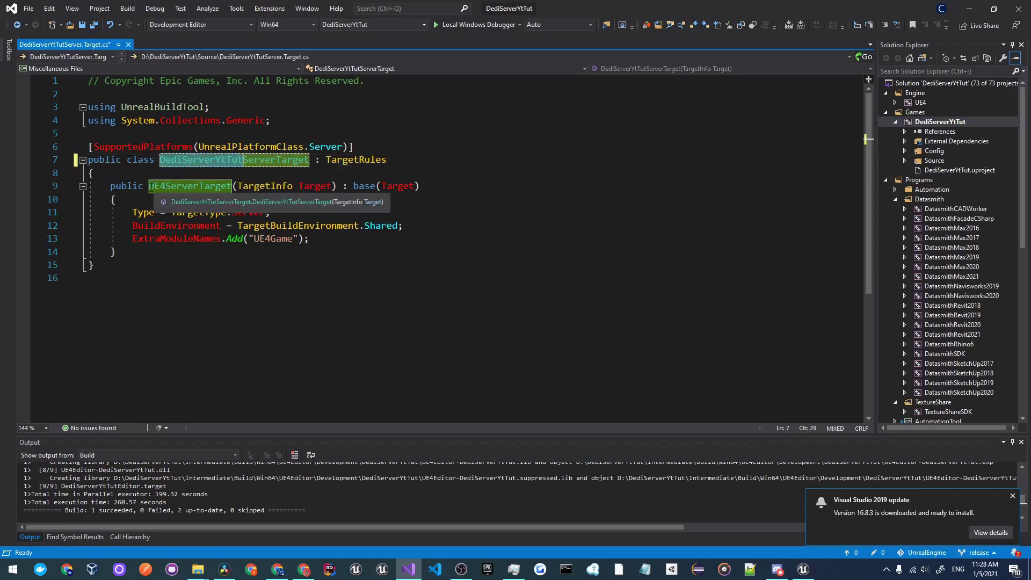
# Rename the constructor to DediServerYtTutServerTarget, change the module from UE4Game to DediServerYtTut, and save
pyautogui.moveTo(150, 186); pyautogui.dragTo(160, 187)
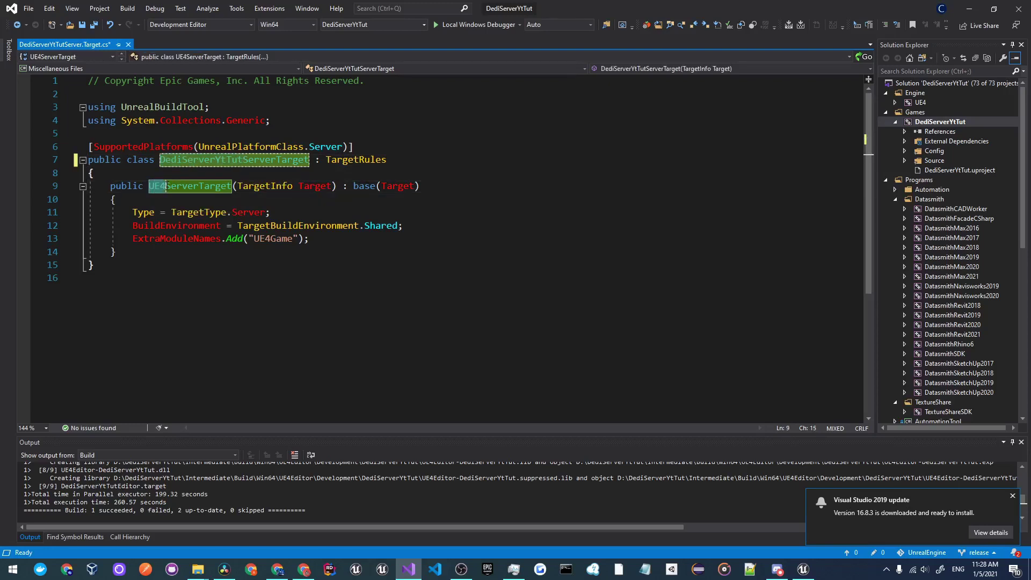
pyautogui.write('DediServerYtTut')
pyautogui.click(282, 225)
pyautogui.moveTo(254, 238); pyautogui.dragTo(291, 239)
pyautogui.write('DediServerYtTut')
pyautogui.click(361, 241)
pyautogui.hotkey('ctrl', 's')
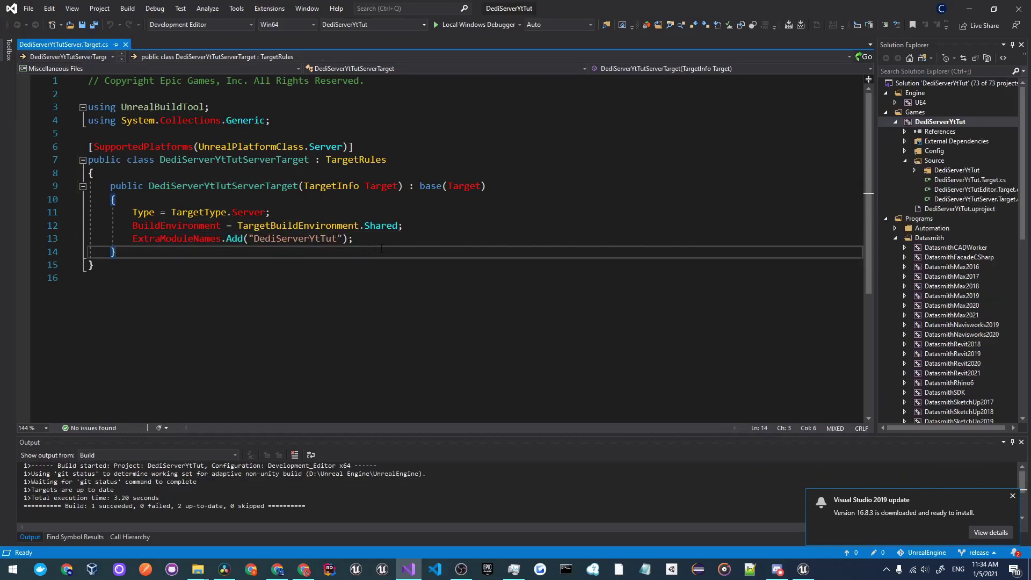
# Bring up the File Explorer window showing the Binaries\Win64 folder
pyautogui.moveTo(244, 239); pyautogui.dragTo(344, 265)
pyautogui.click(344, 266)
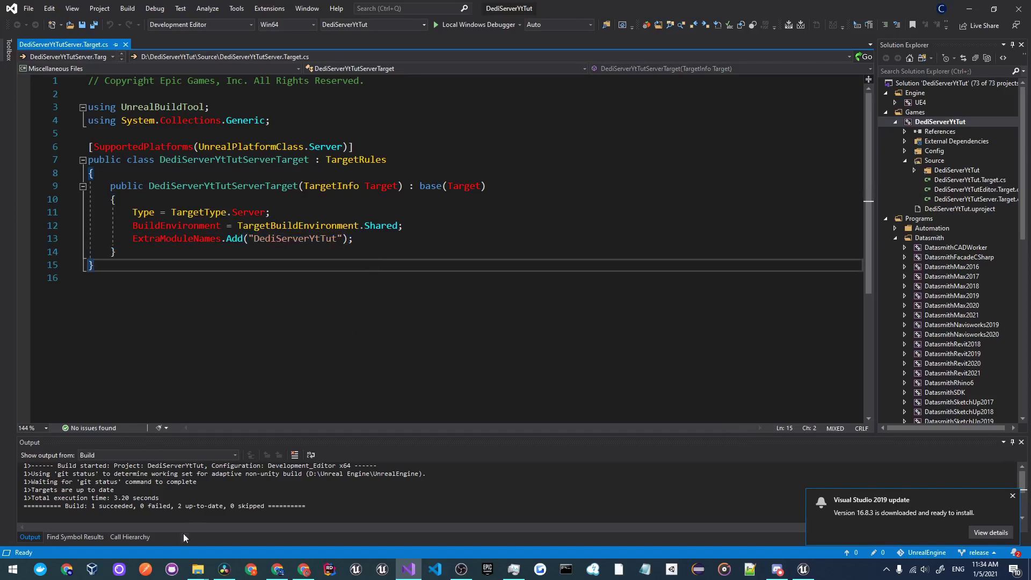
pyautogui.moveTo(198, 569)
pyautogui.click(150, 530)
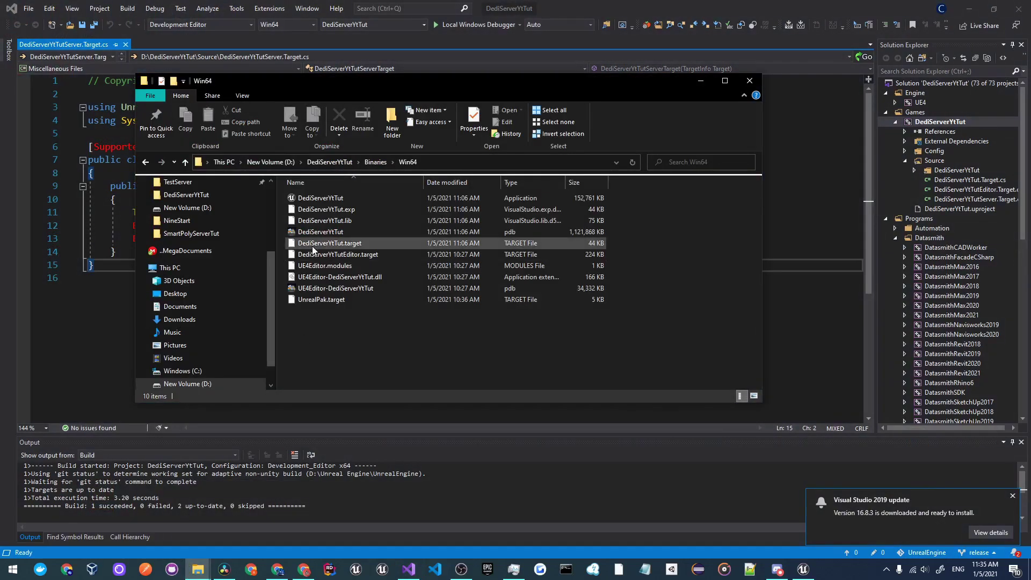